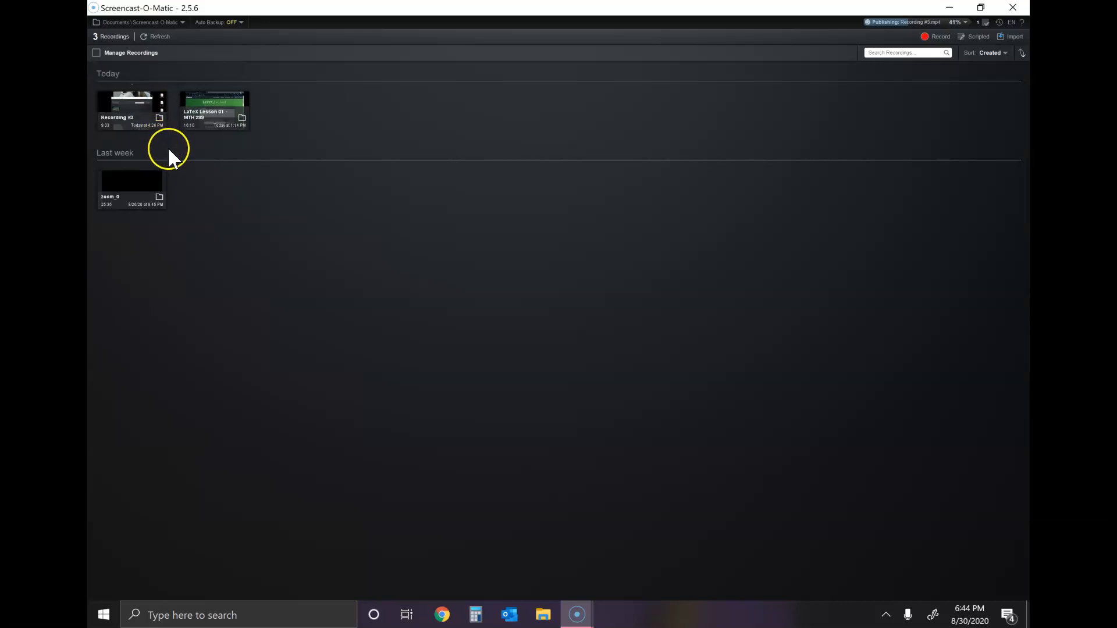
# Start English speech-to-text captions for Recording #3, and cancel the caption editing without keeping them
pyautogui.click(138, 117)
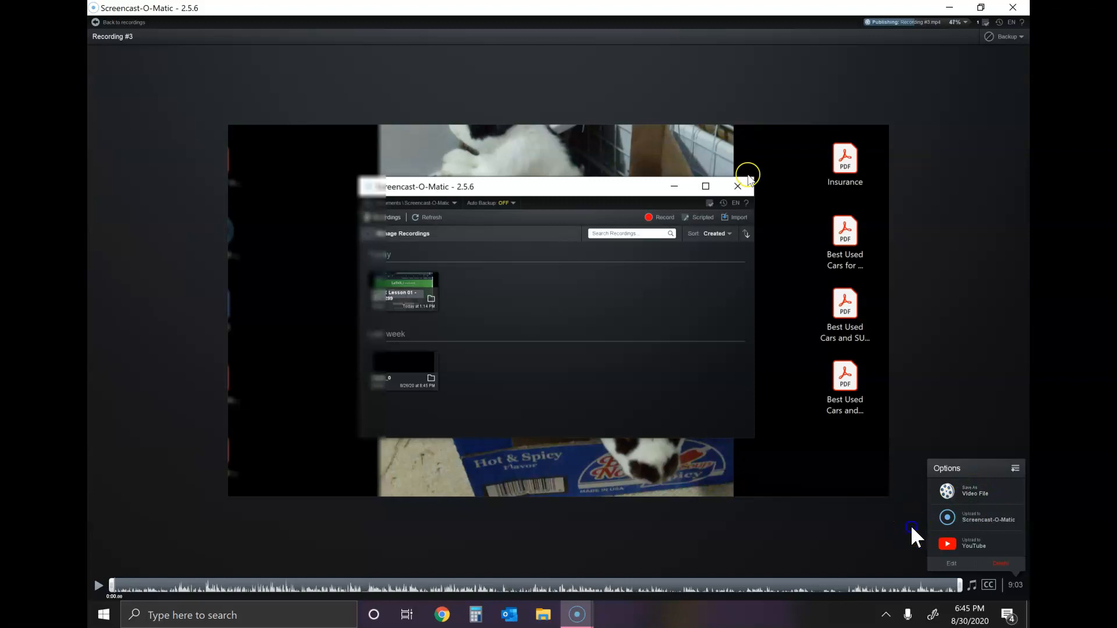
pyautogui.click(988, 585)
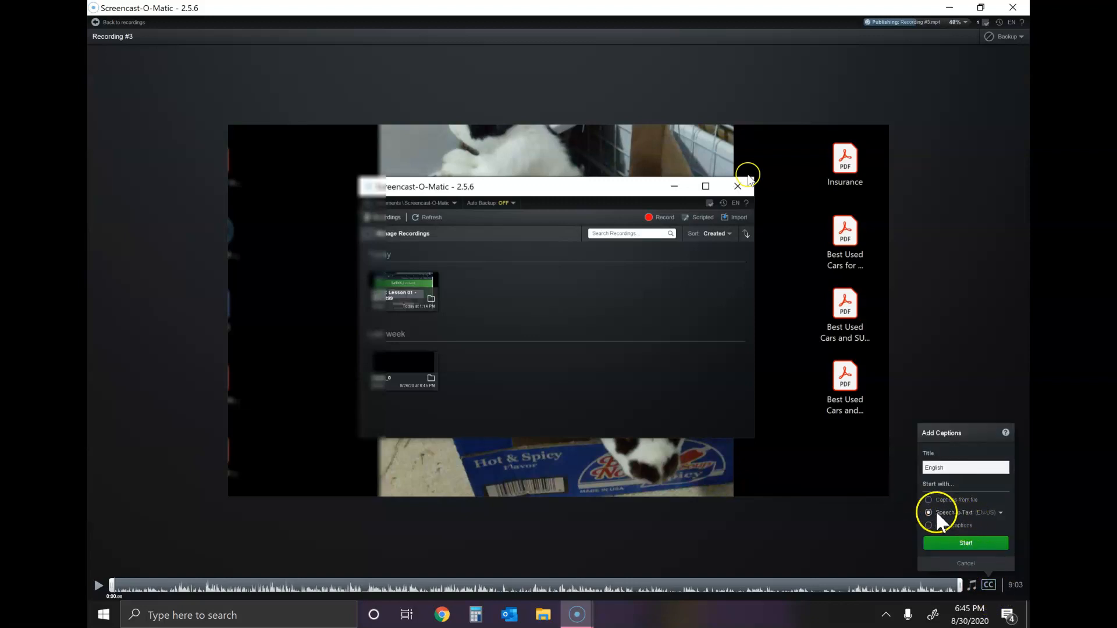
pyautogui.click(962, 547)
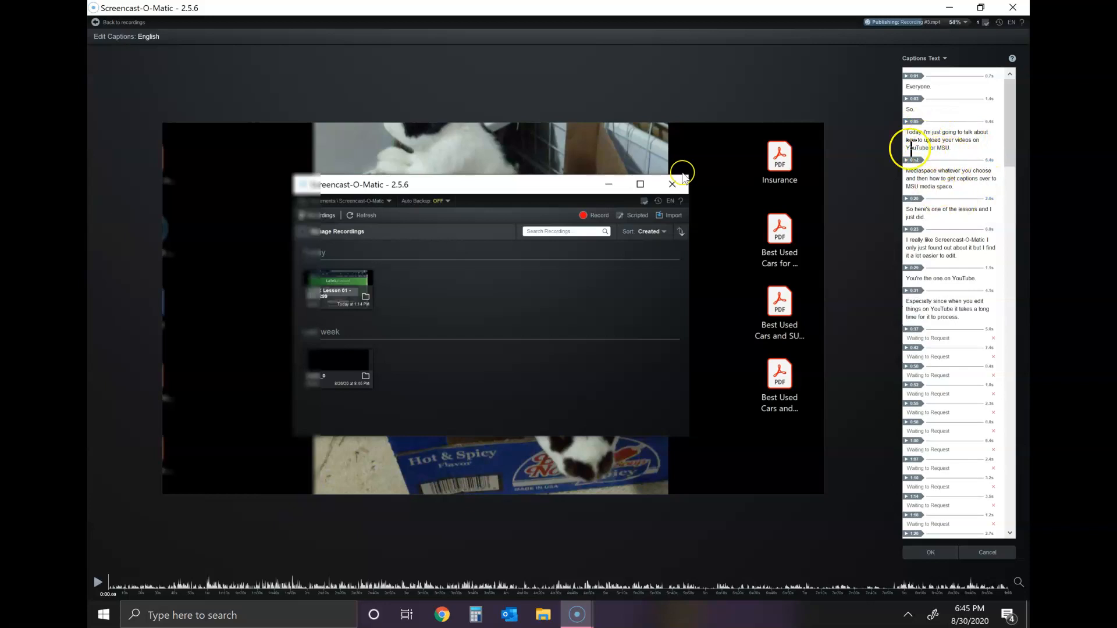
pyautogui.click(984, 551)
pyautogui.click(925, 532)
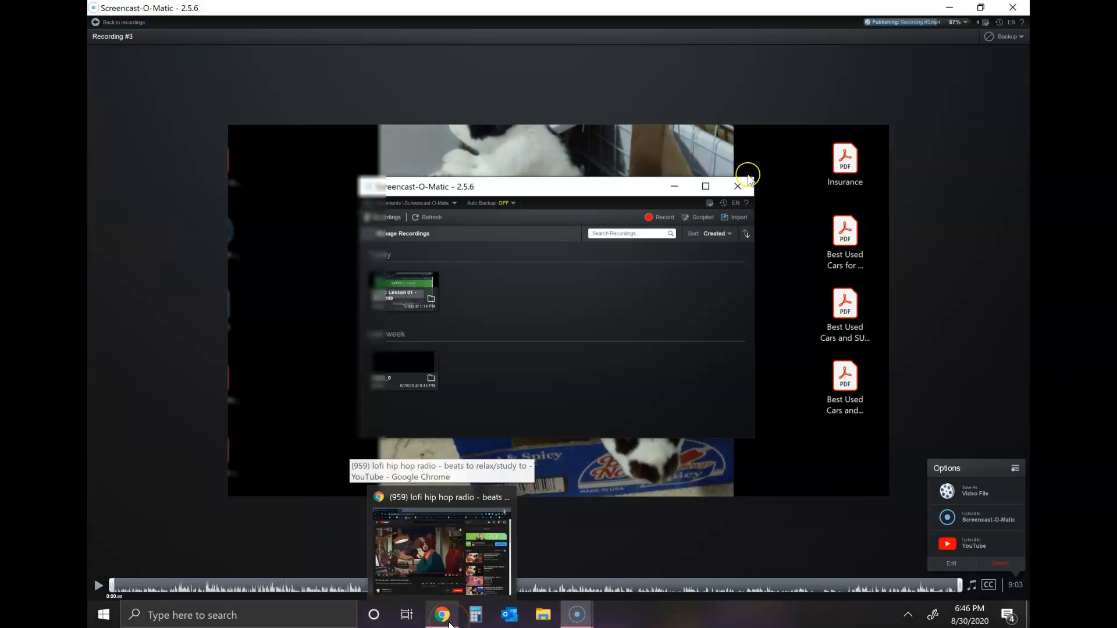
# Switch to Chrome, open YouTube Studio from the account options and maximize the browser window
pyautogui.click(449, 622)
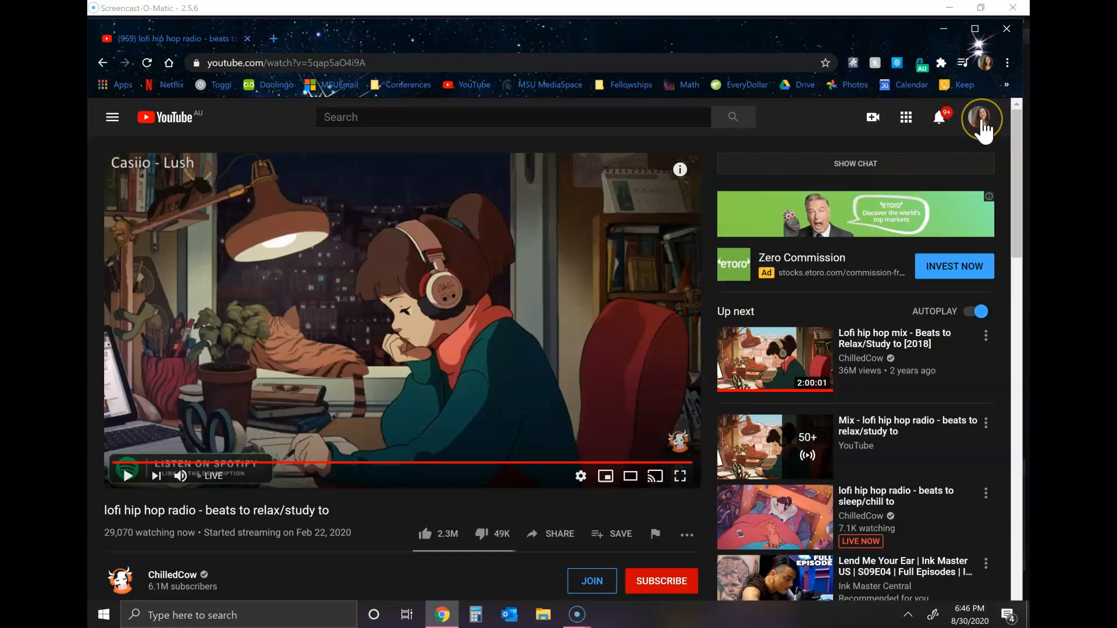
pyautogui.click(981, 119)
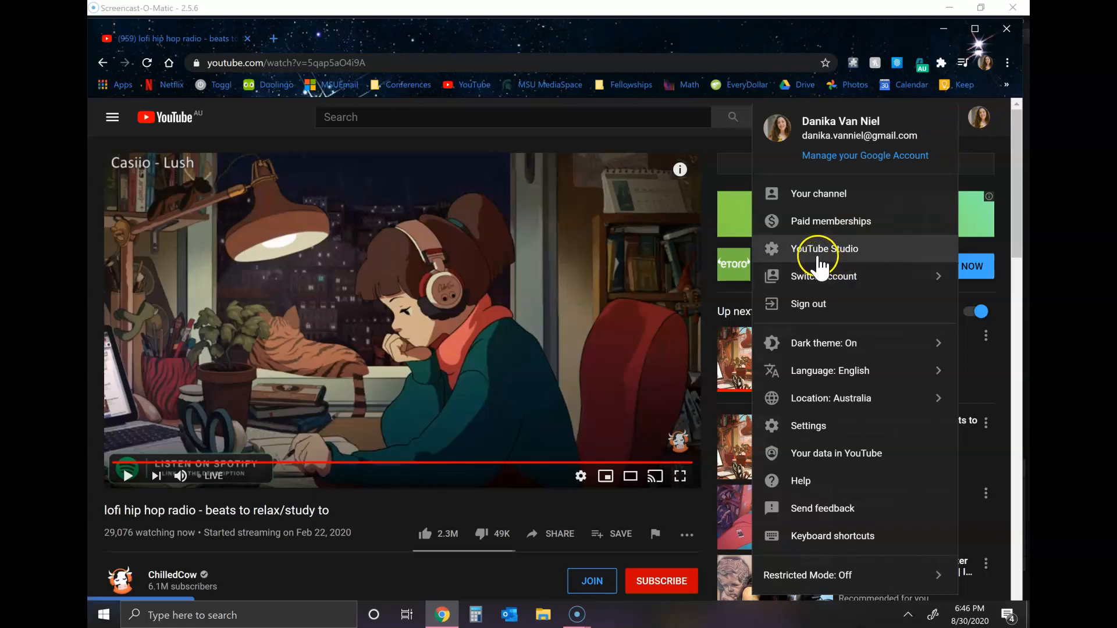
pyautogui.click(817, 256)
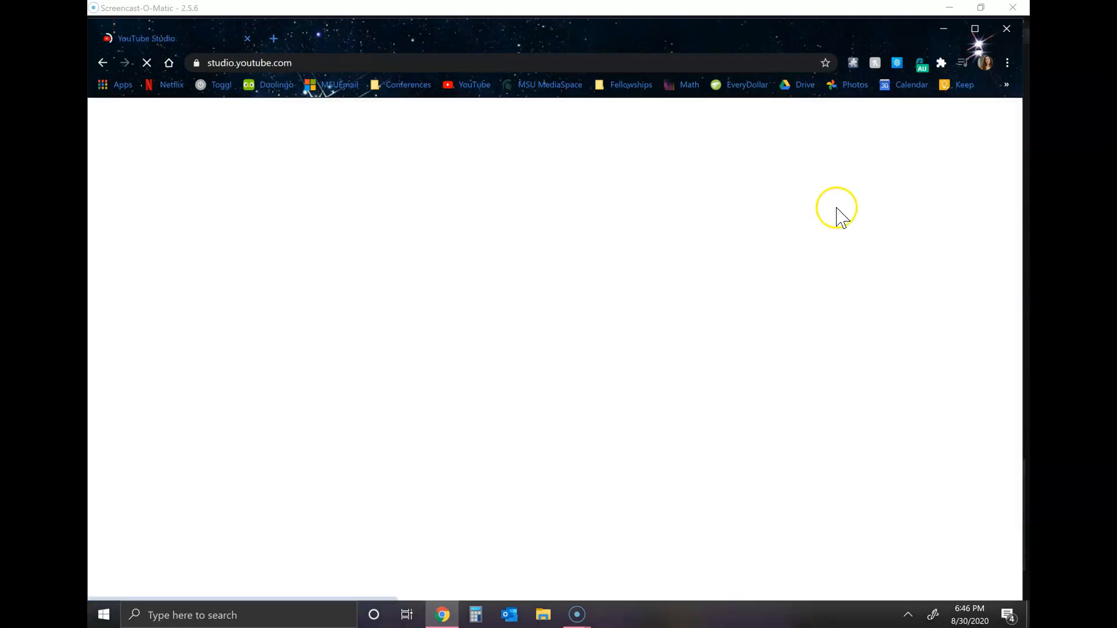
pyautogui.click(970, 29)
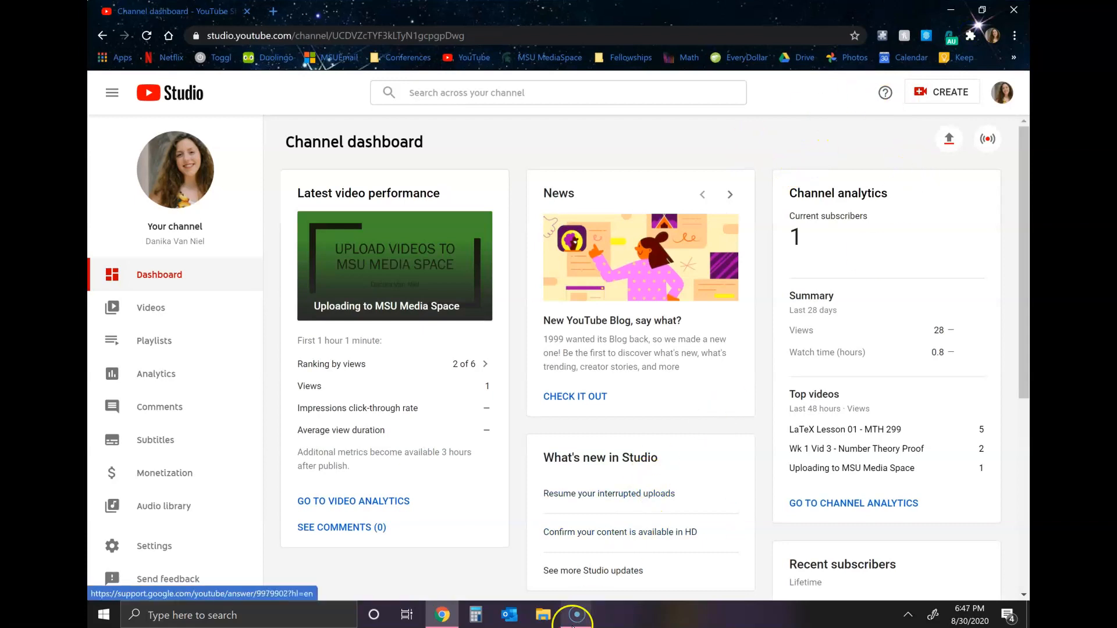
pyautogui.moveTo(573, 625)
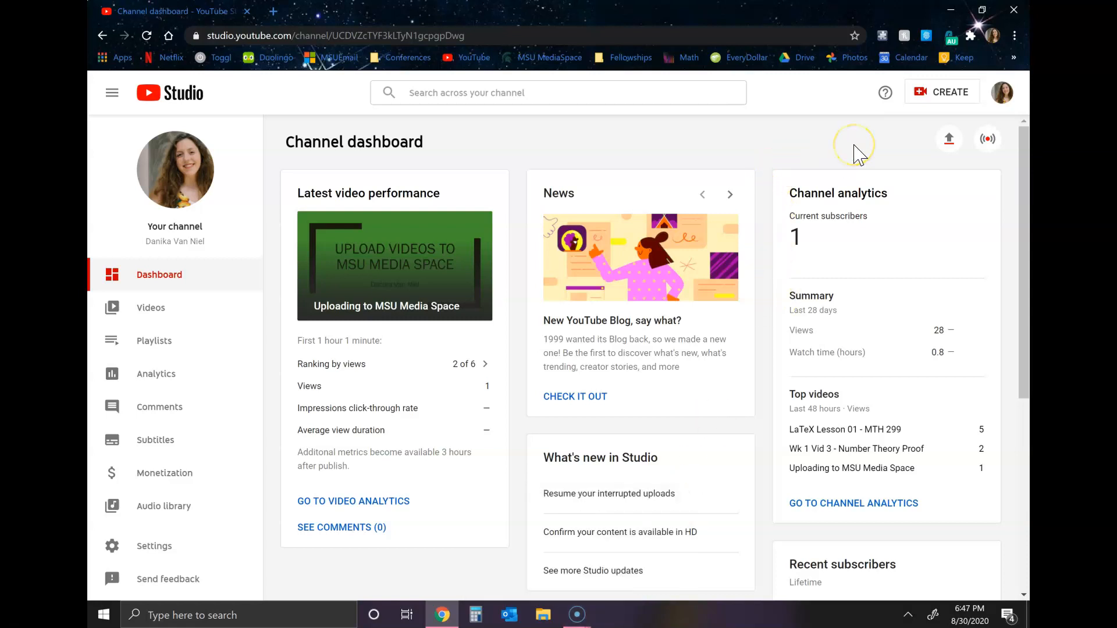
pyautogui.click(940, 97)
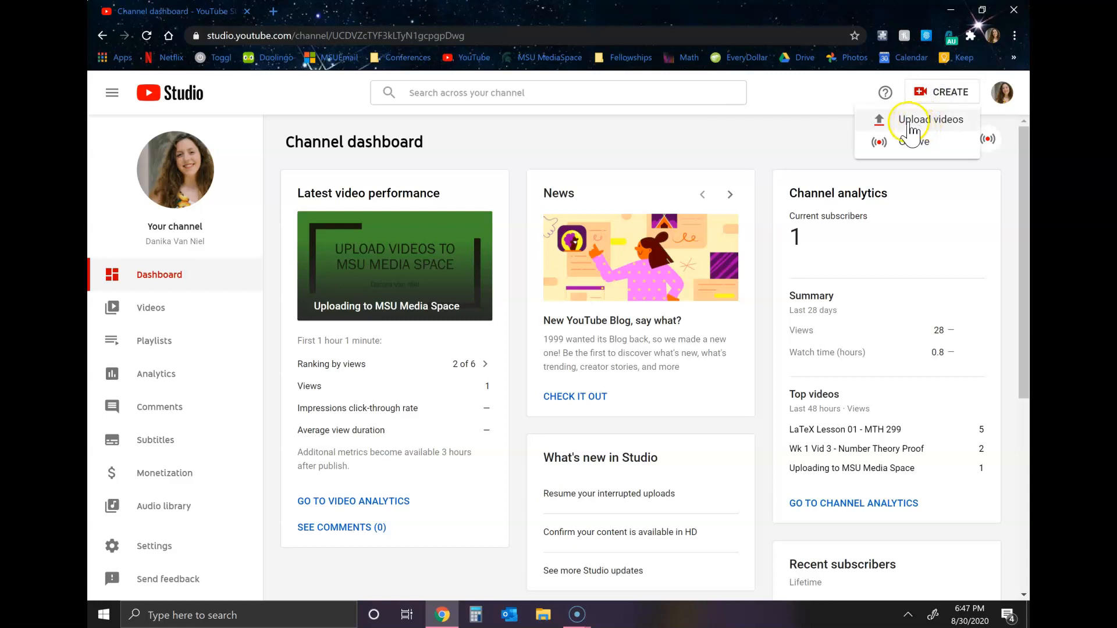
pyautogui.click(783, 139)
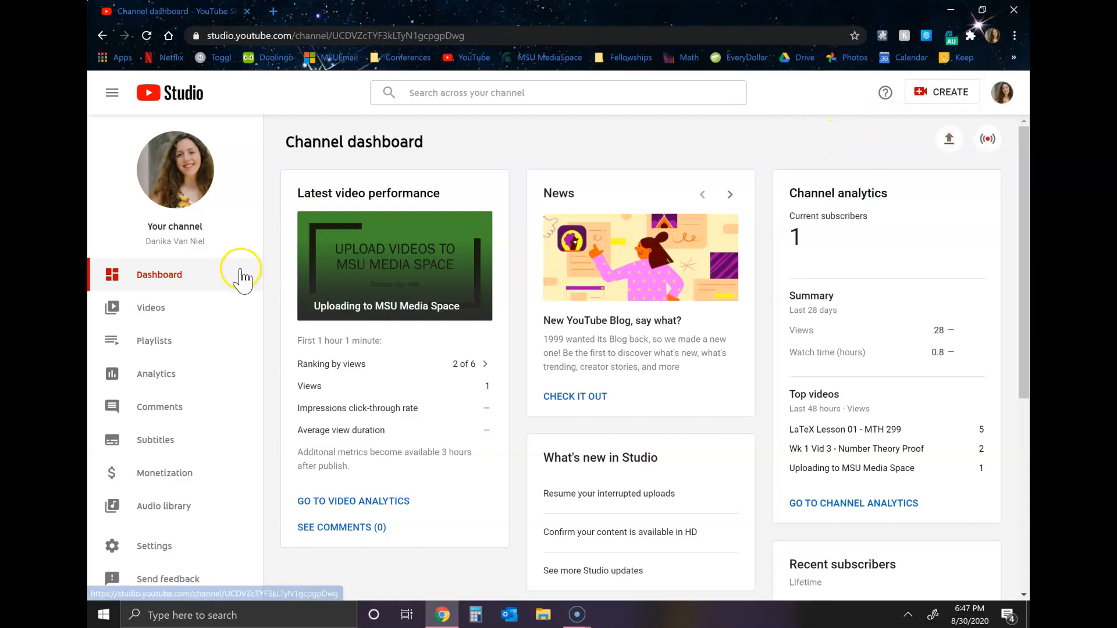
# Open the subtitles page of the channel video "Uploading to MSU Media Space"
pyautogui.click(179, 319)
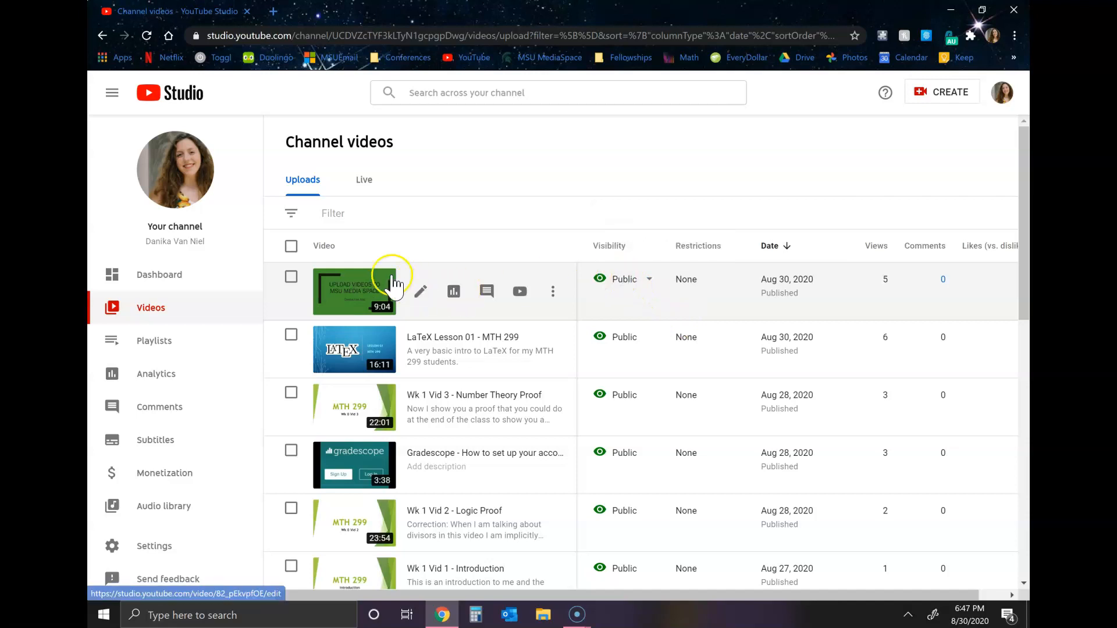
pyautogui.click(366, 294)
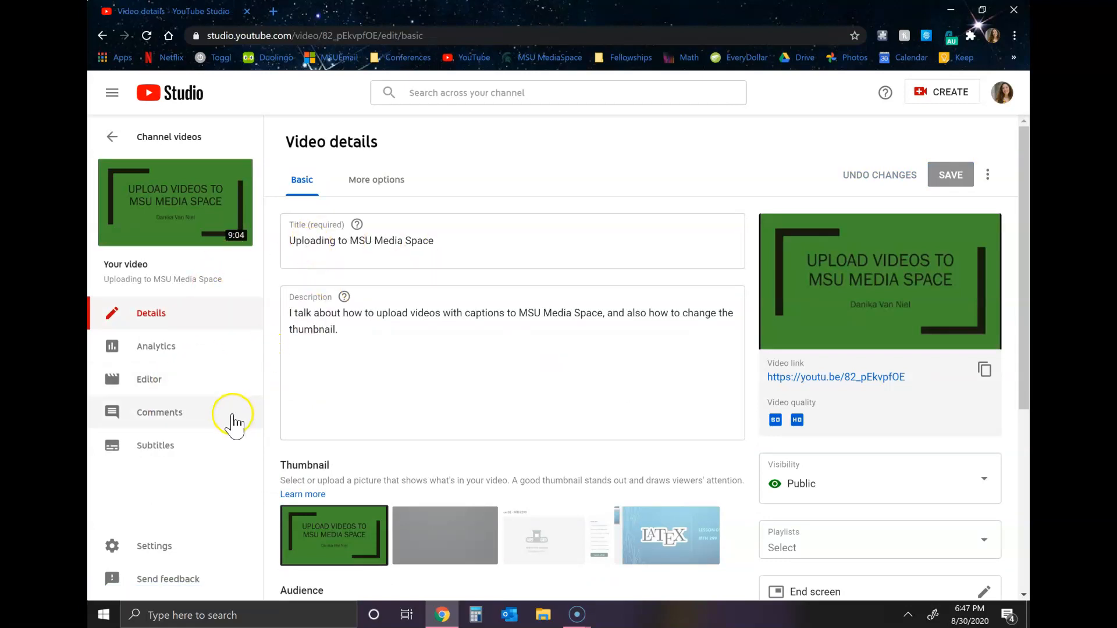
pyautogui.click(190, 449)
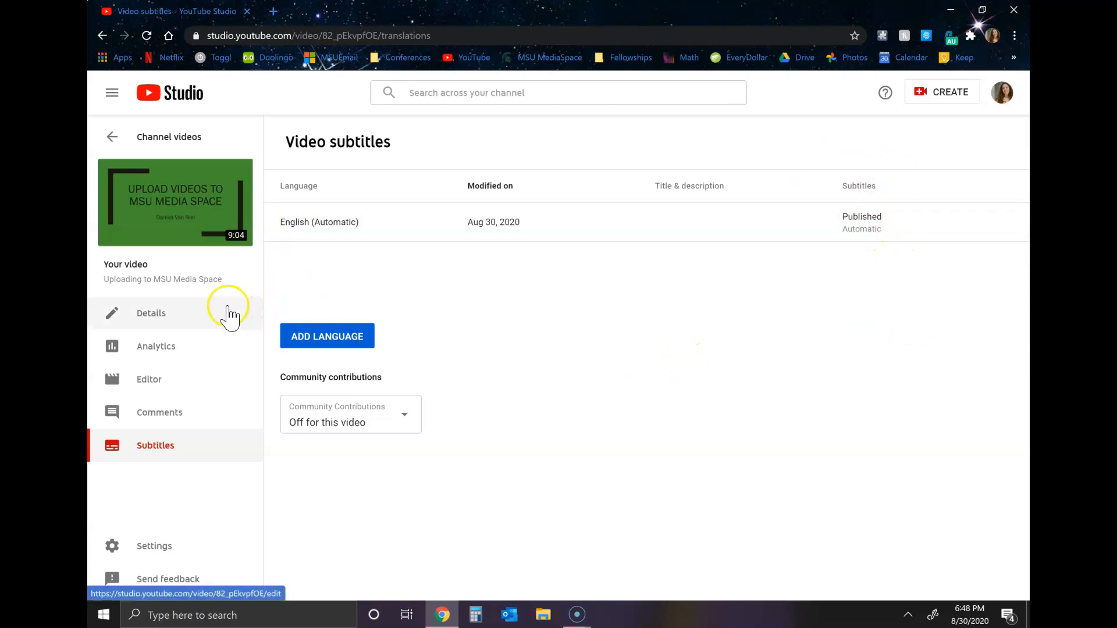
# Open MSU MediaSpace in a new browser tab and go to its login page
pyautogui.click(276, 11)
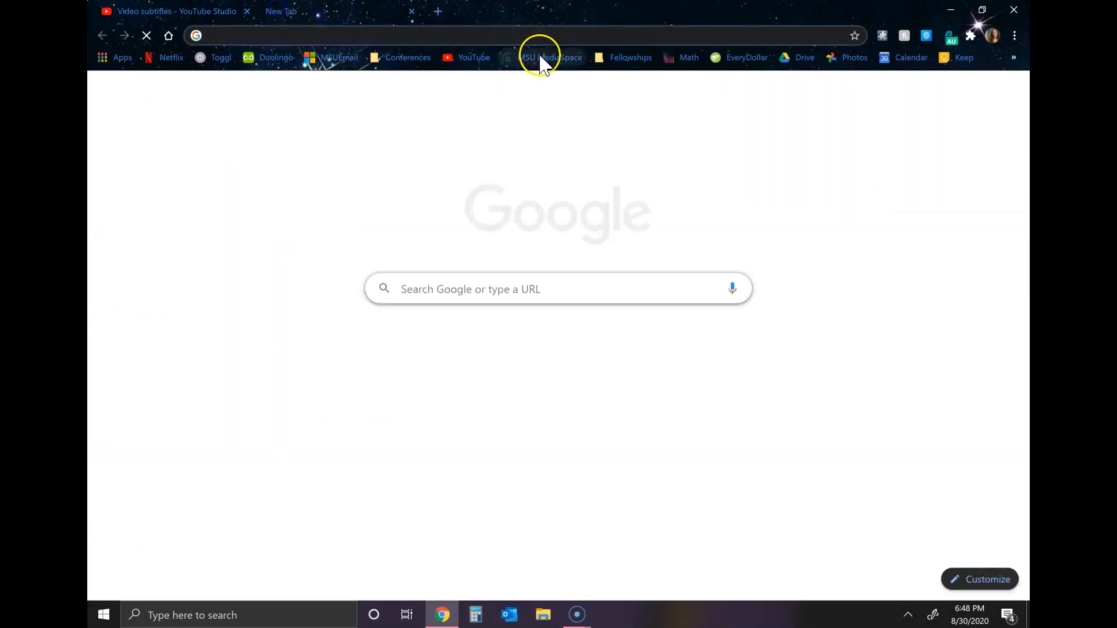
pyautogui.click(540, 59)
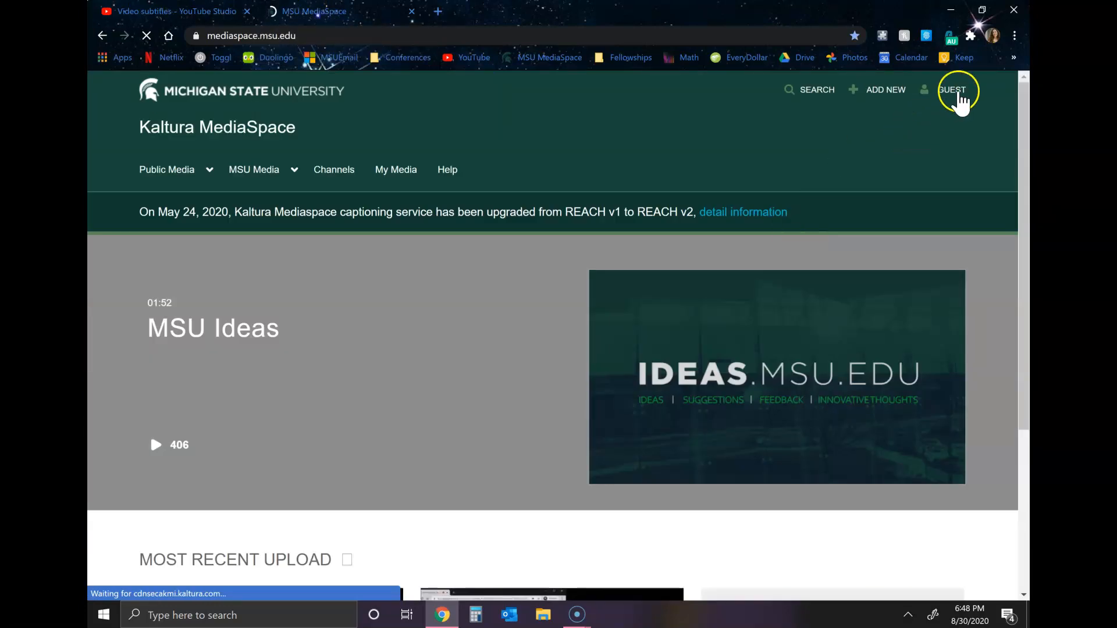
pyautogui.click(954, 92)
pyautogui.click(911, 169)
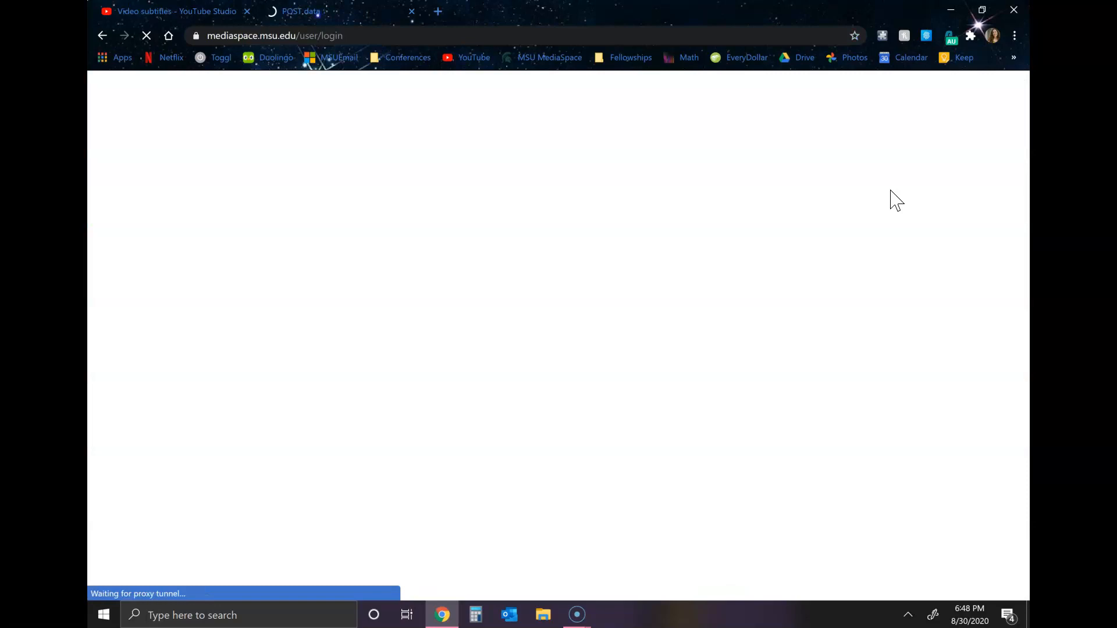
# Return to the YouTube Studio video list and download the "Uploading to MSU Media Space" video
pyautogui.click(176, 11)
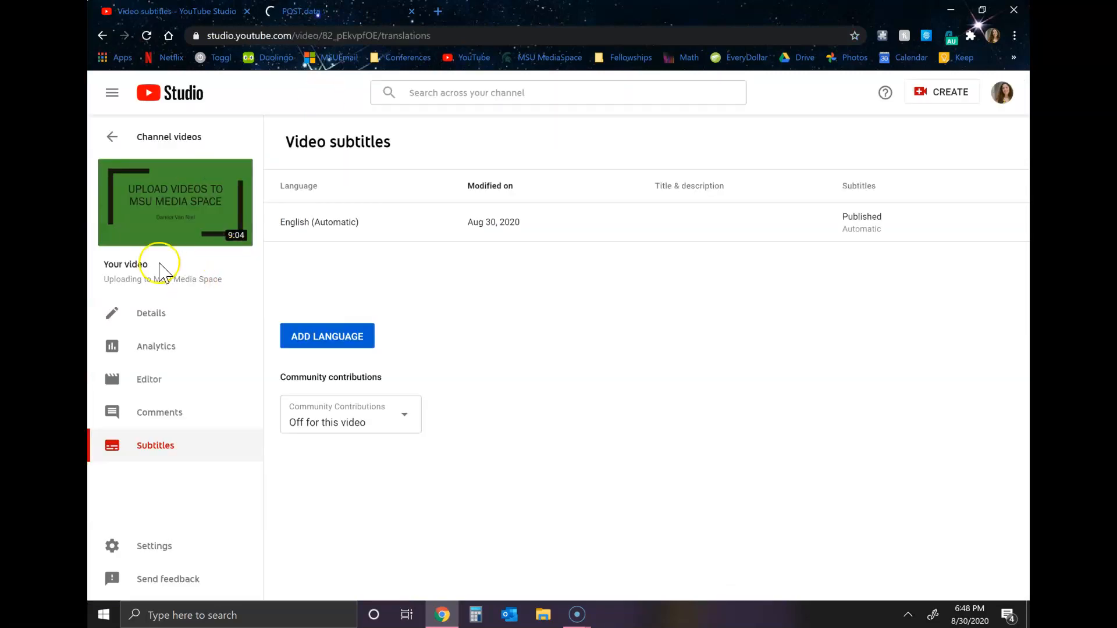
pyautogui.click(112, 138)
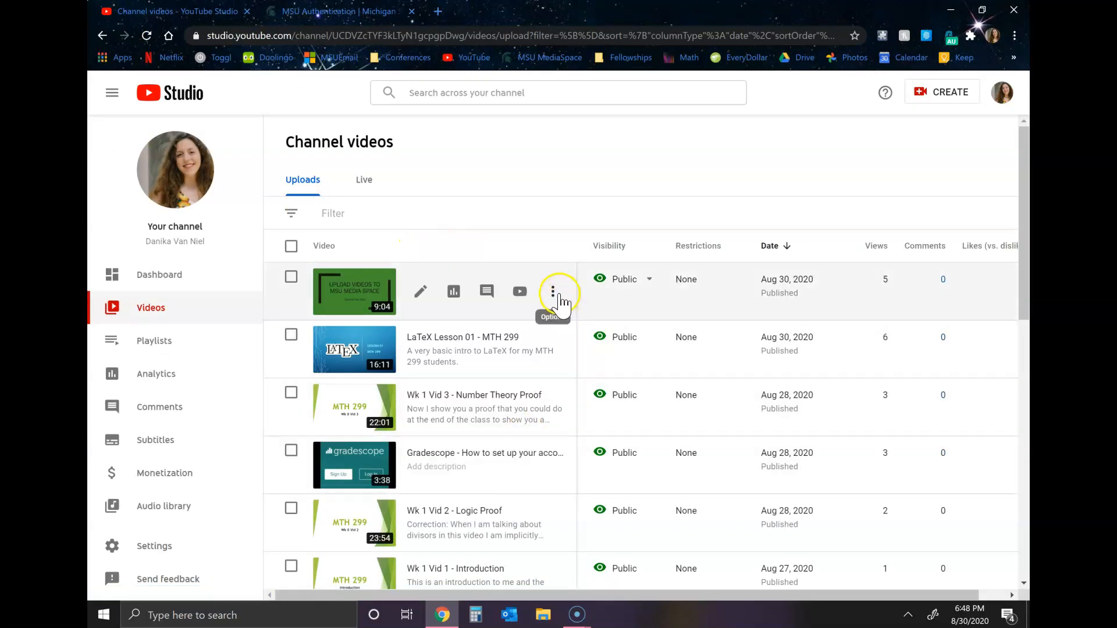
pyautogui.click(554, 293)
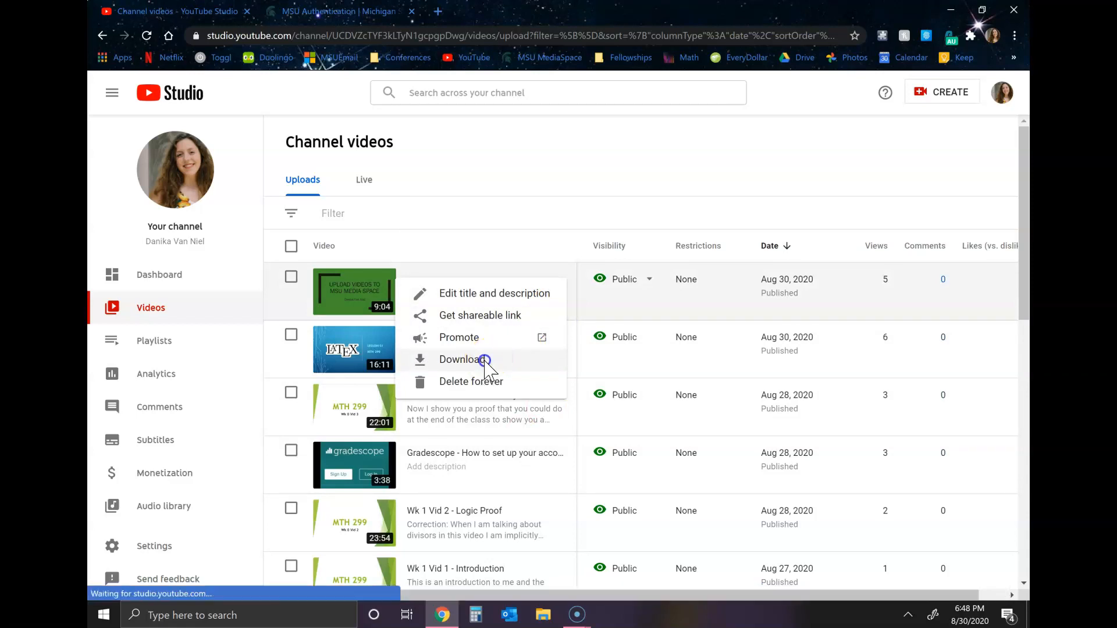
pyautogui.click(487, 360)
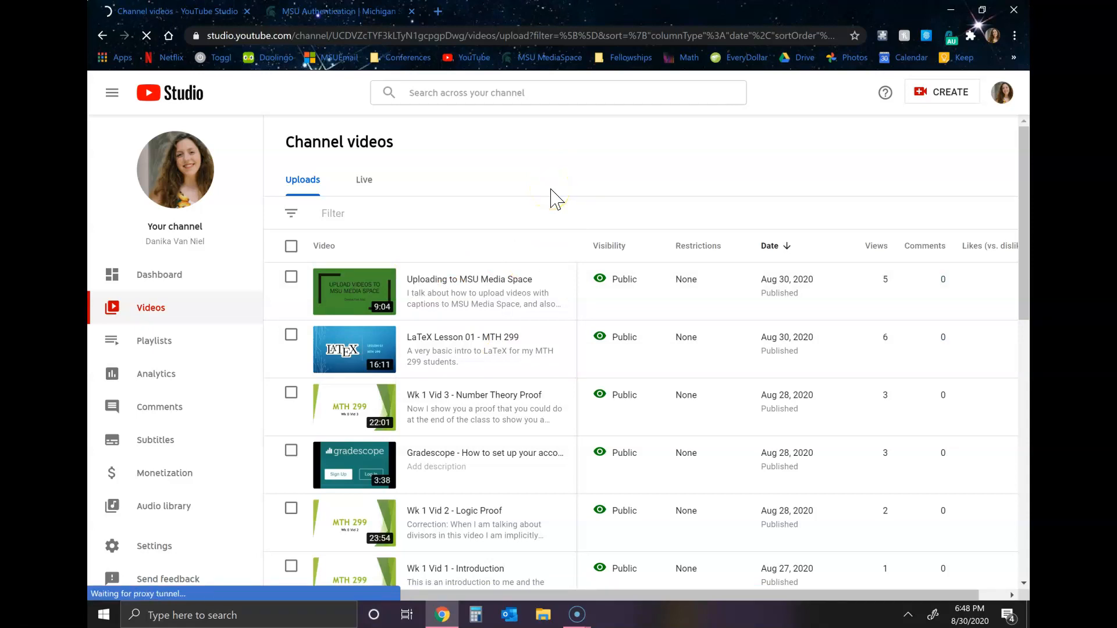
pyautogui.click(524, 180)
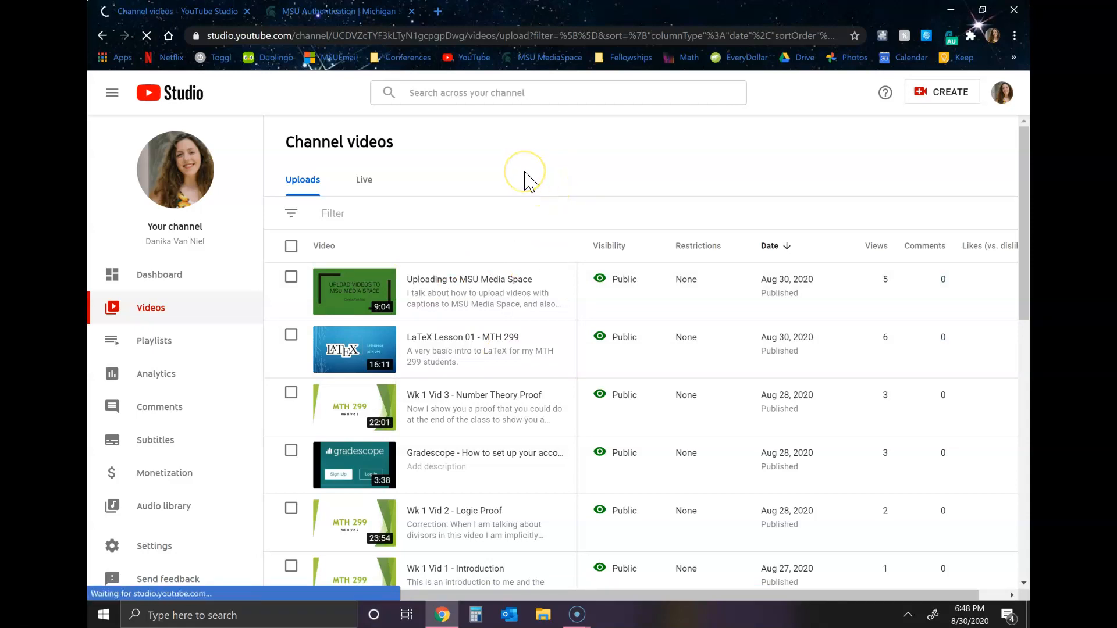
# Sign in to MSU MediaSpace with the prefilled credentials, keeping MSU Net as the authenticator
pyautogui.click(336, 11)
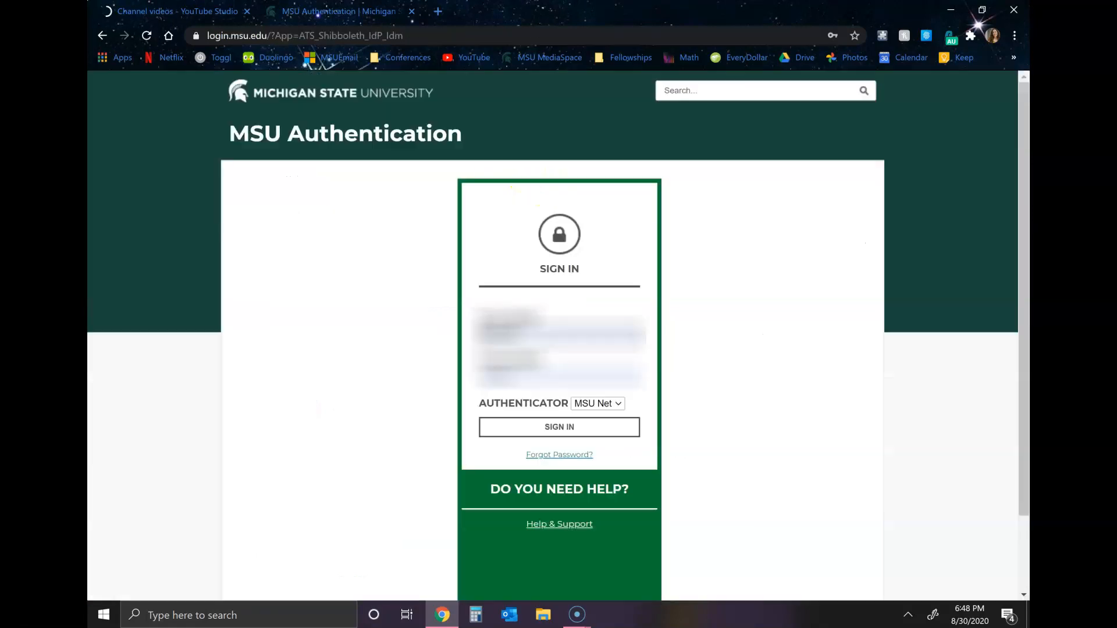
pyautogui.click(530, 427)
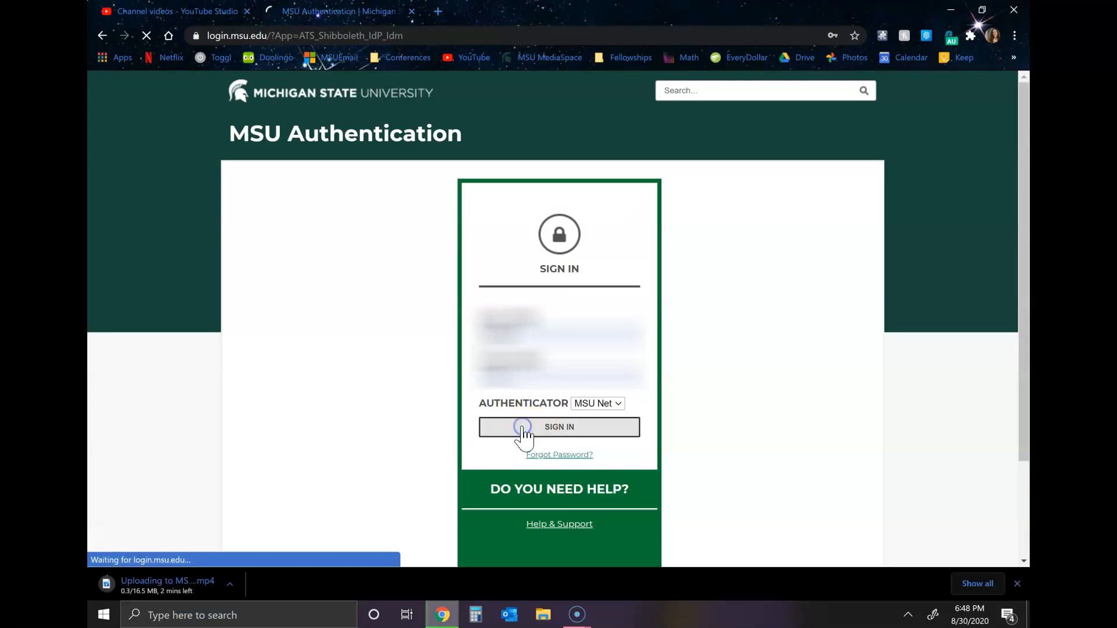
pyautogui.click(925, 150)
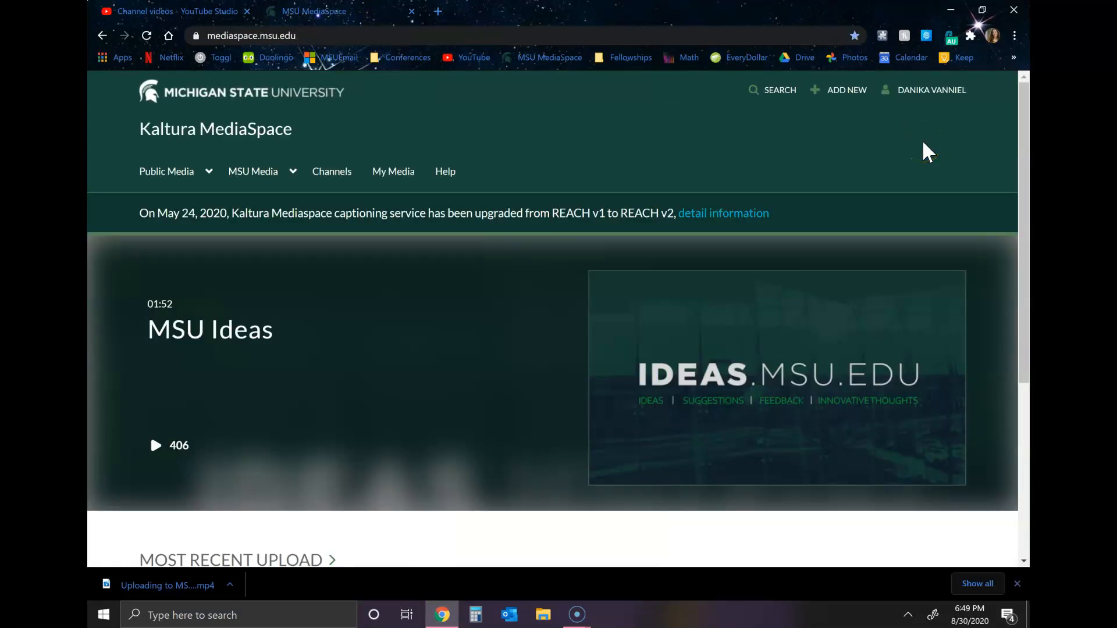
pyautogui.click(873, 122)
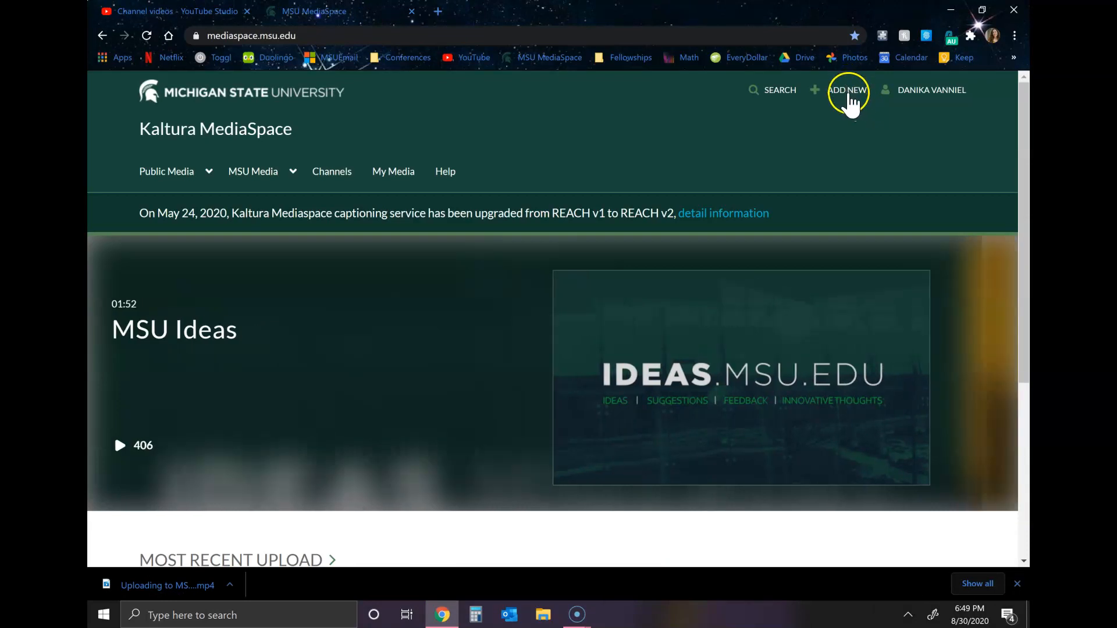
# Start a new media upload in MediaSpace with the "Uploading to MSU Media Space" video from the Downloads folder
pyautogui.click(848, 94)
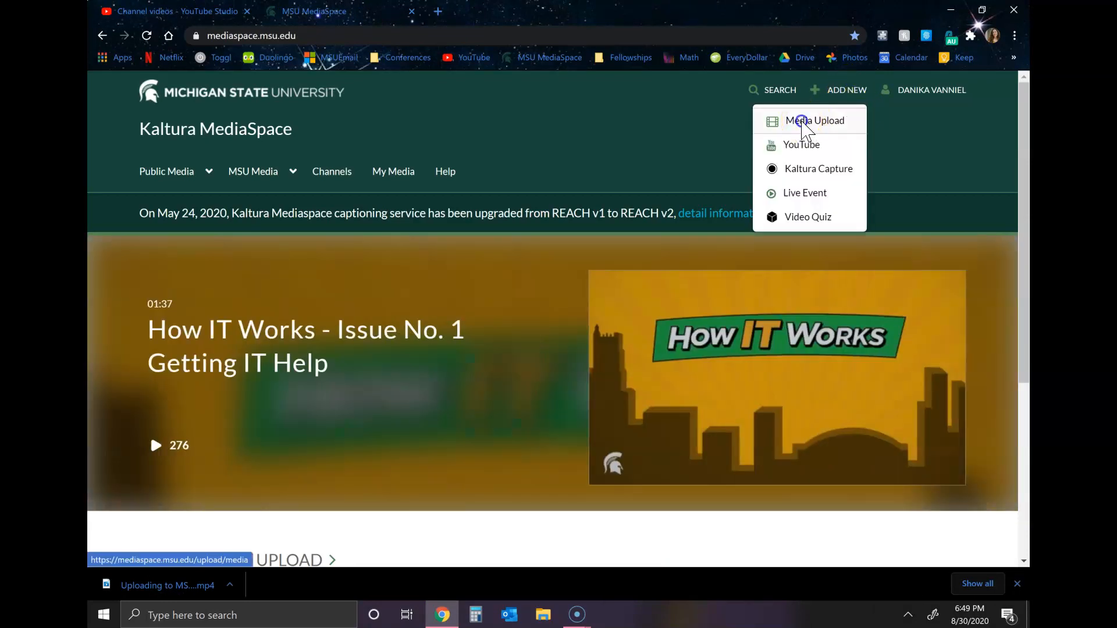
pyautogui.click(803, 122)
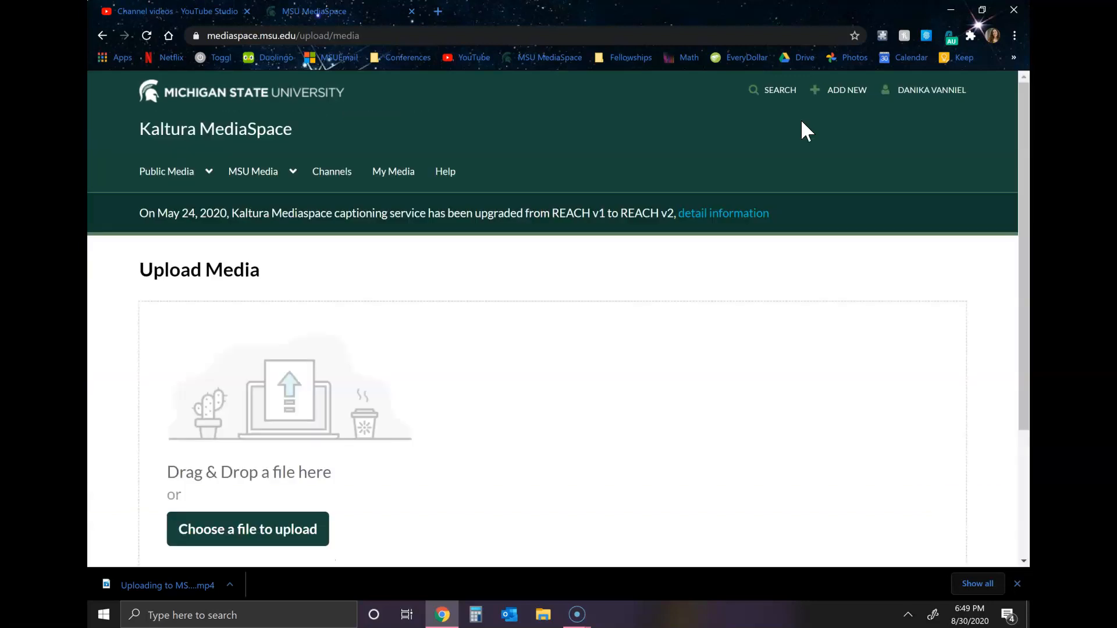
pyautogui.scroll(-2, 563, 424)
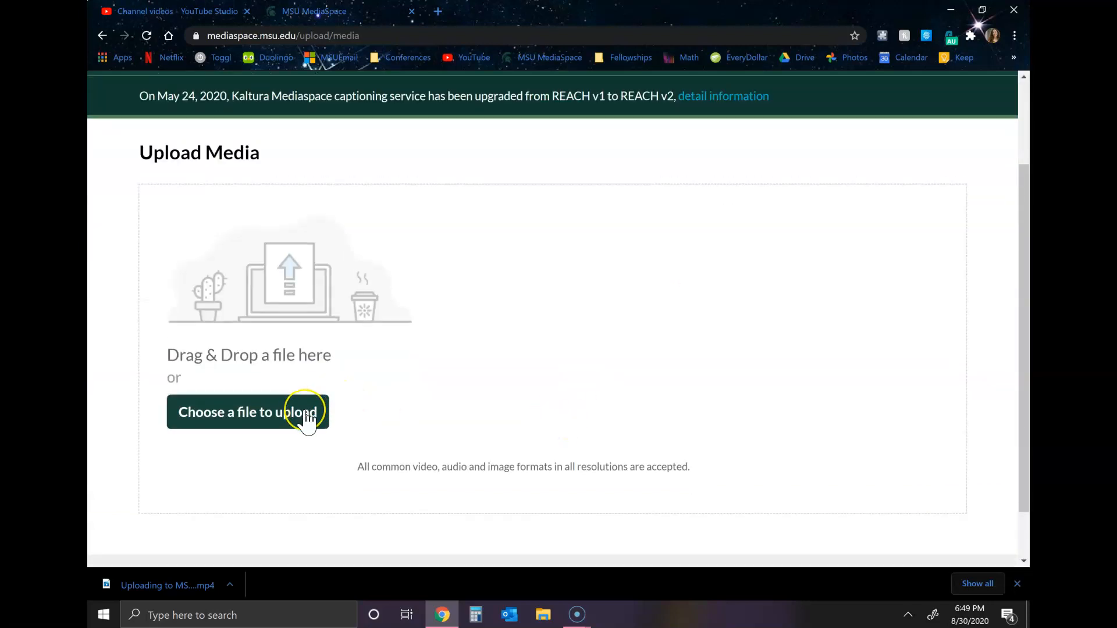
pyautogui.click(307, 415)
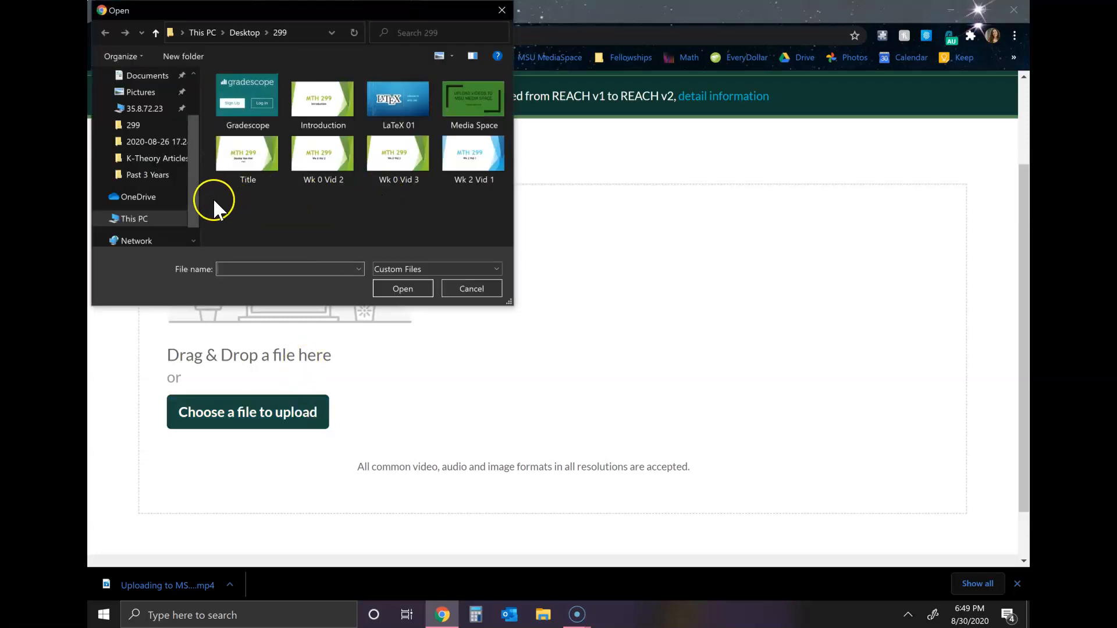
pyautogui.scroll(2, 148, 122)
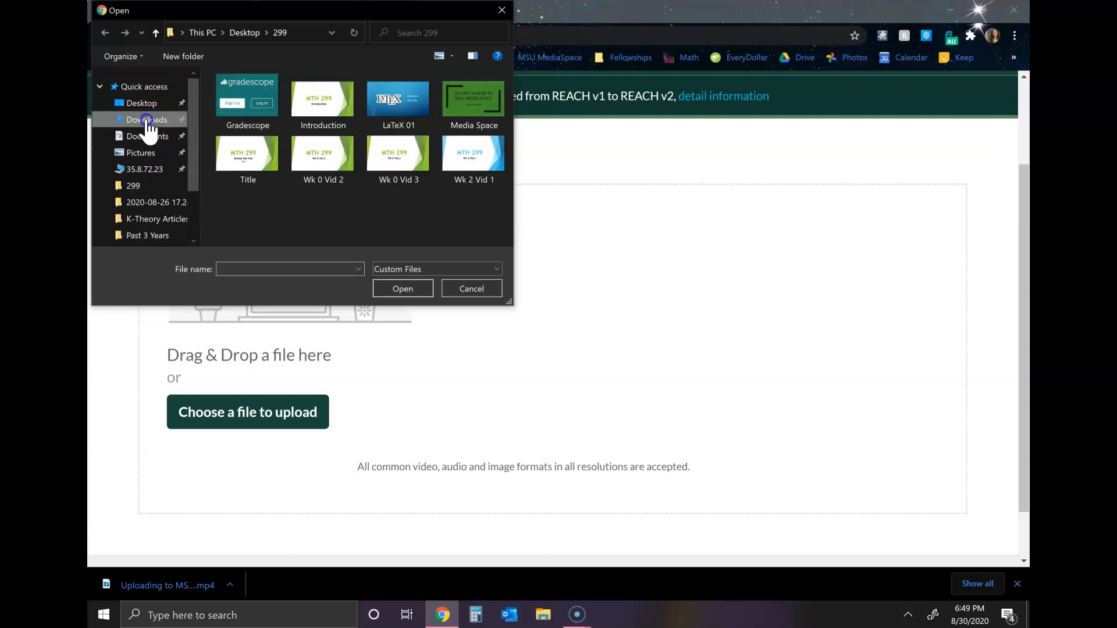
pyautogui.click(147, 121)
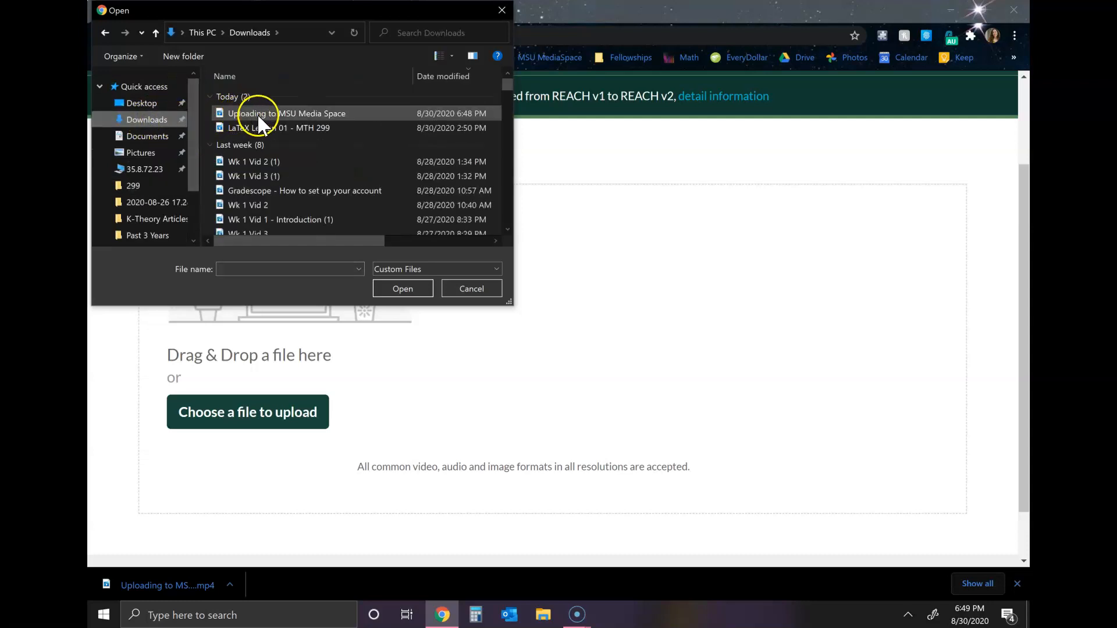
pyautogui.click(257, 114)
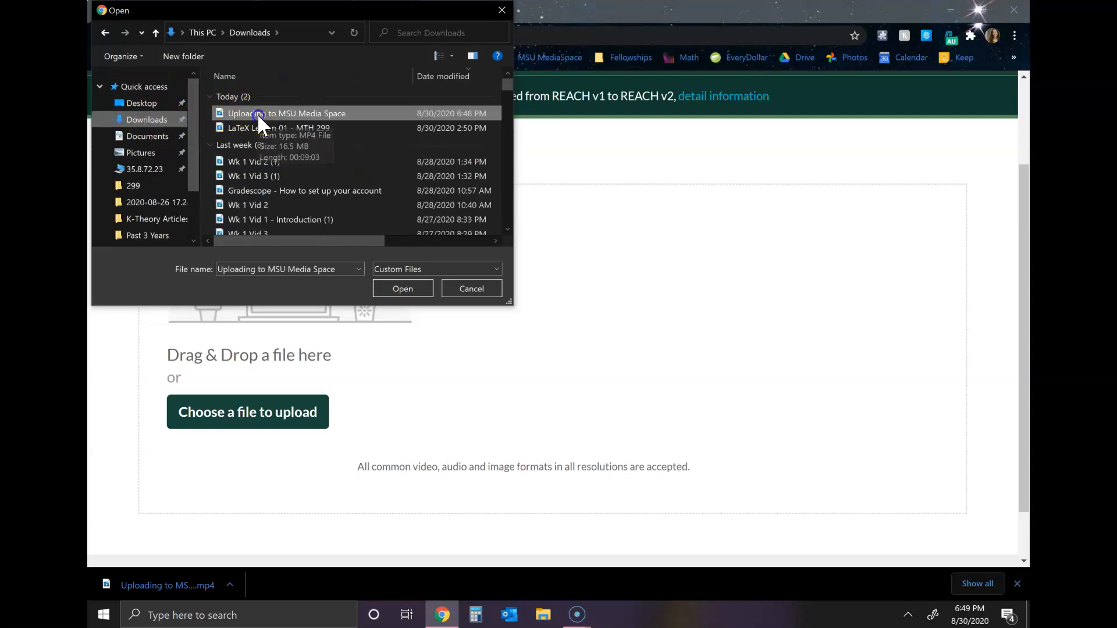
pyautogui.click(400, 289)
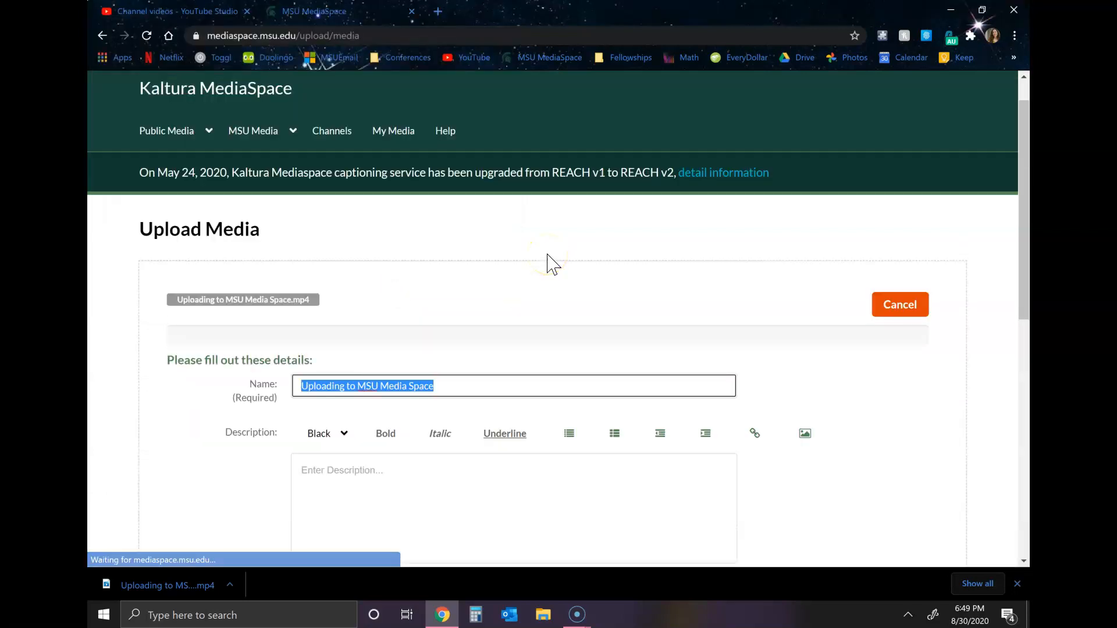
pyautogui.scroll(-3, 547, 261)
pyautogui.scroll(-1, 551, 265)
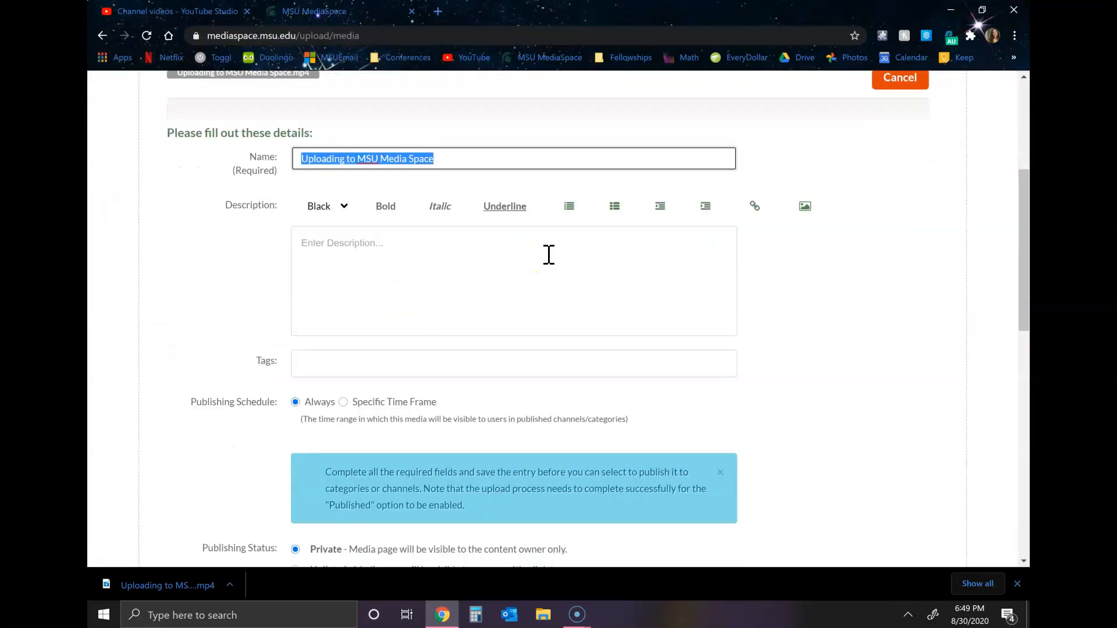
# Start the media description with the text "YouTube Link:"
pyautogui.scroll(2, 463, 241)
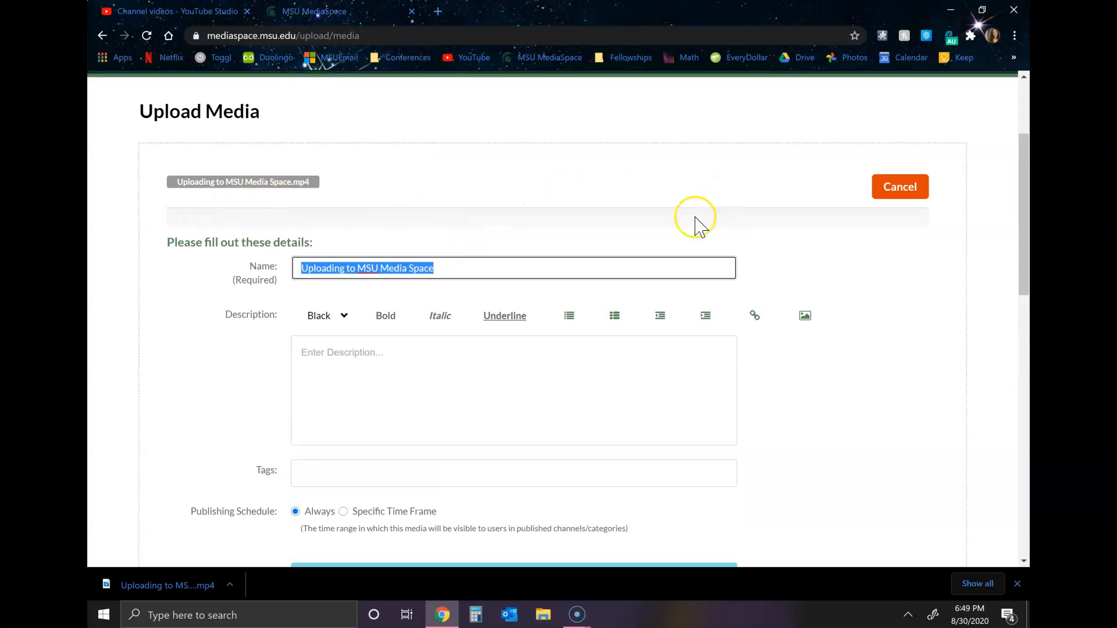
pyautogui.scroll(-1, 482, 229)
pyautogui.click(429, 282)
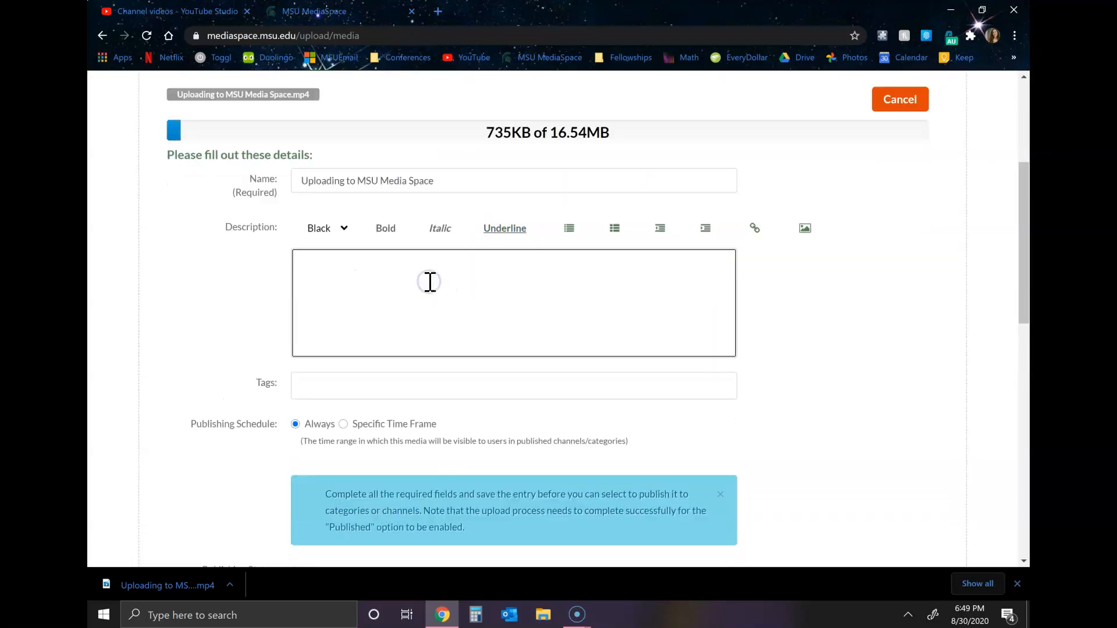
pyautogui.write('YouTube Link:')
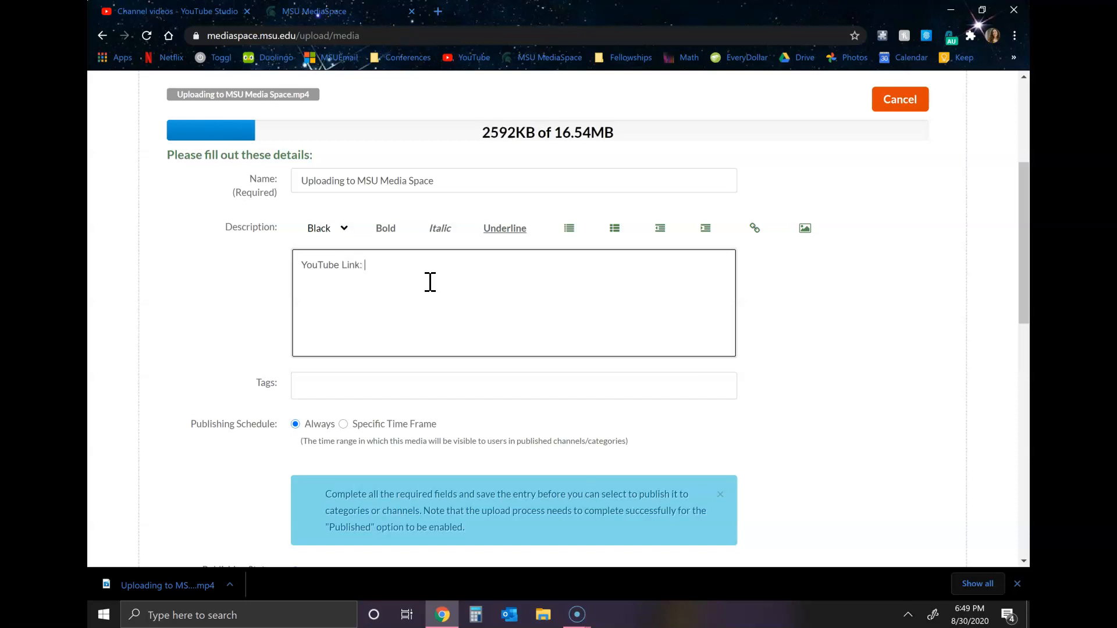
# Switch to YouTube Studio, open the "Uploading to MSU Media Space" video on YouTube and copy its share link
pyautogui.hotkey('ctrl', 'Tab')
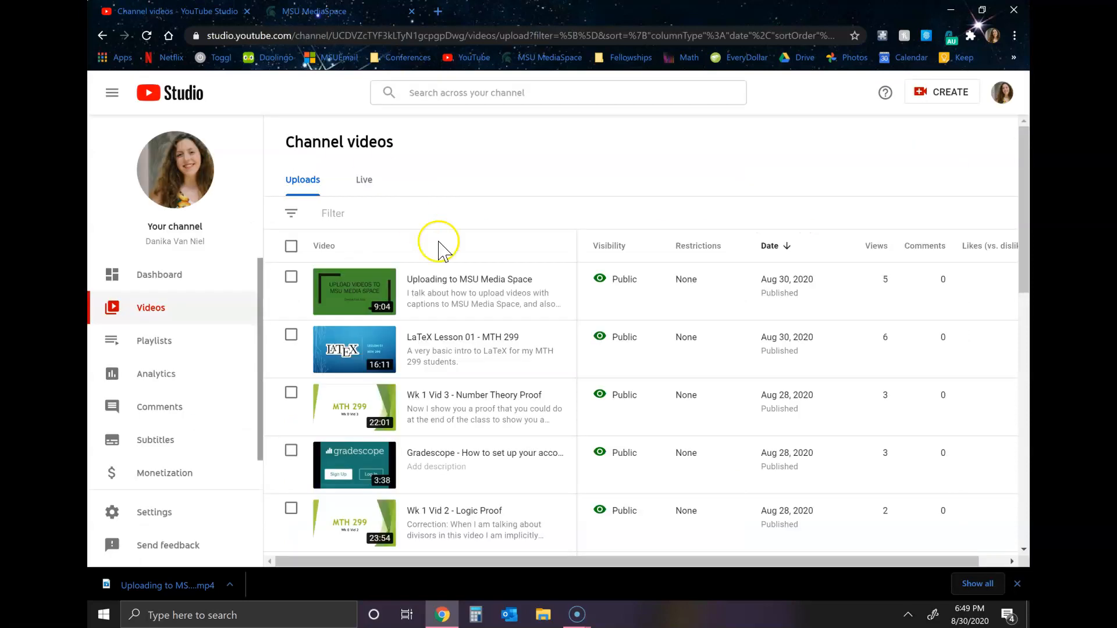
pyautogui.click(362, 300)
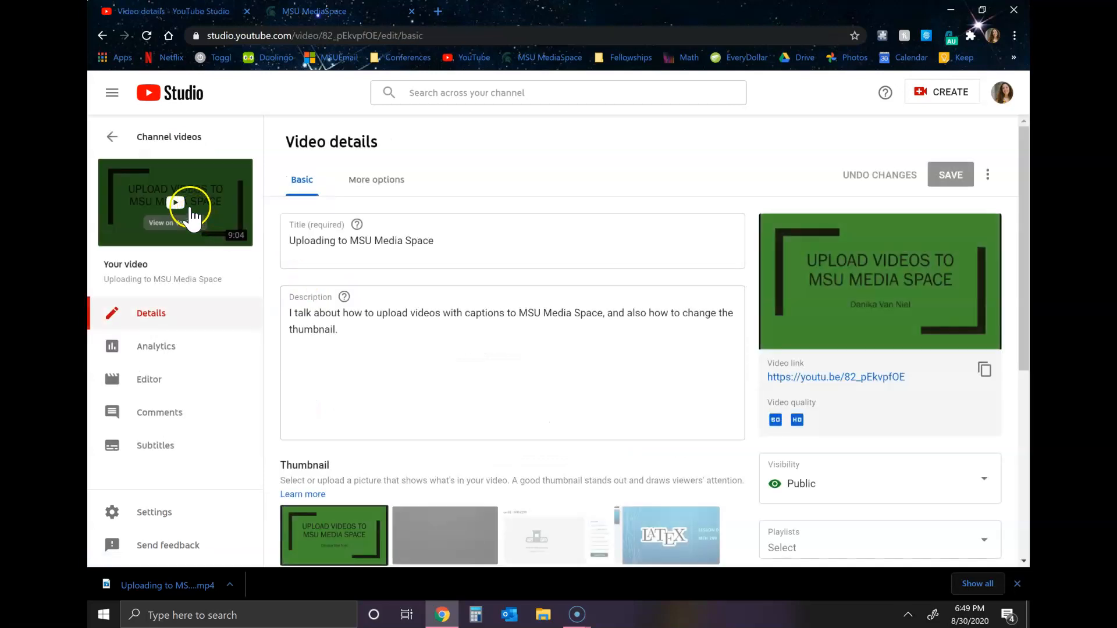
pyautogui.click(176, 202)
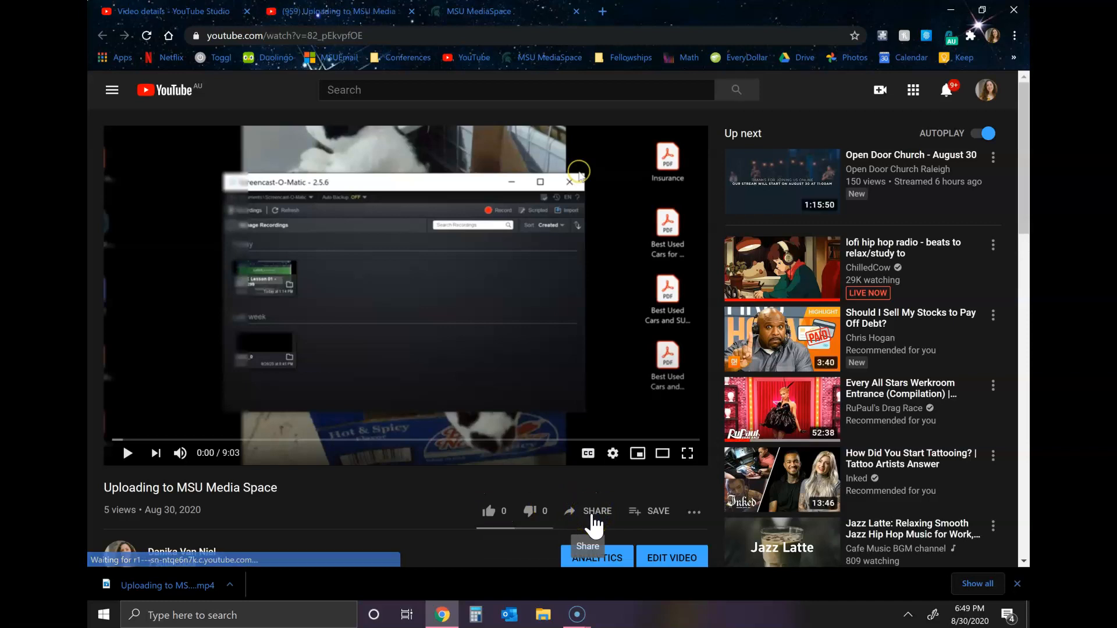
pyautogui.click(592, 517)
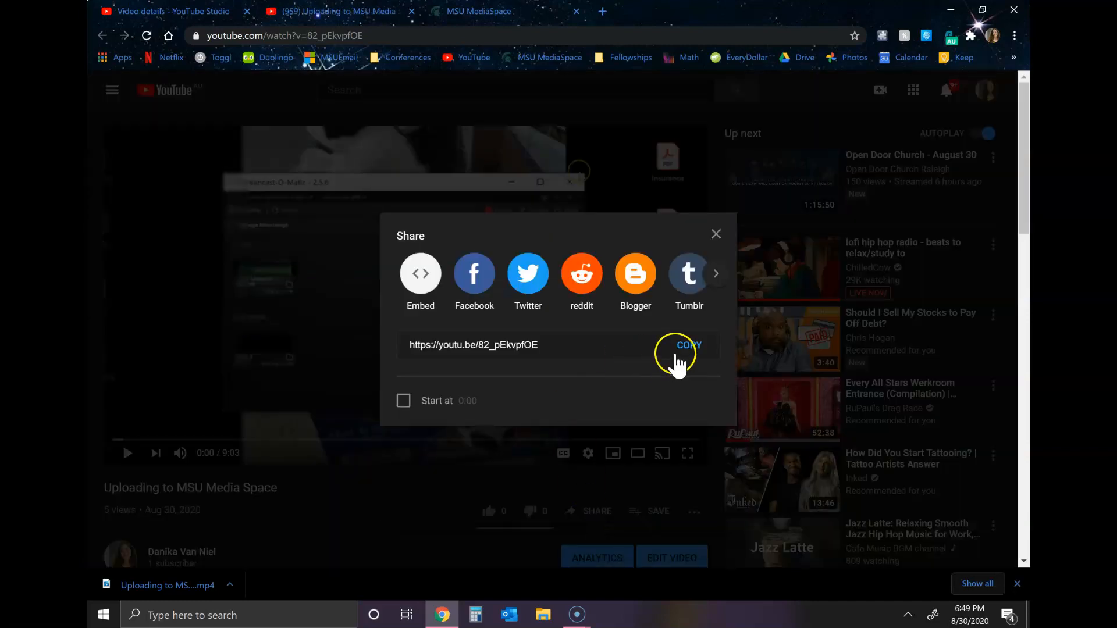
pyautogui.click(700, 349)
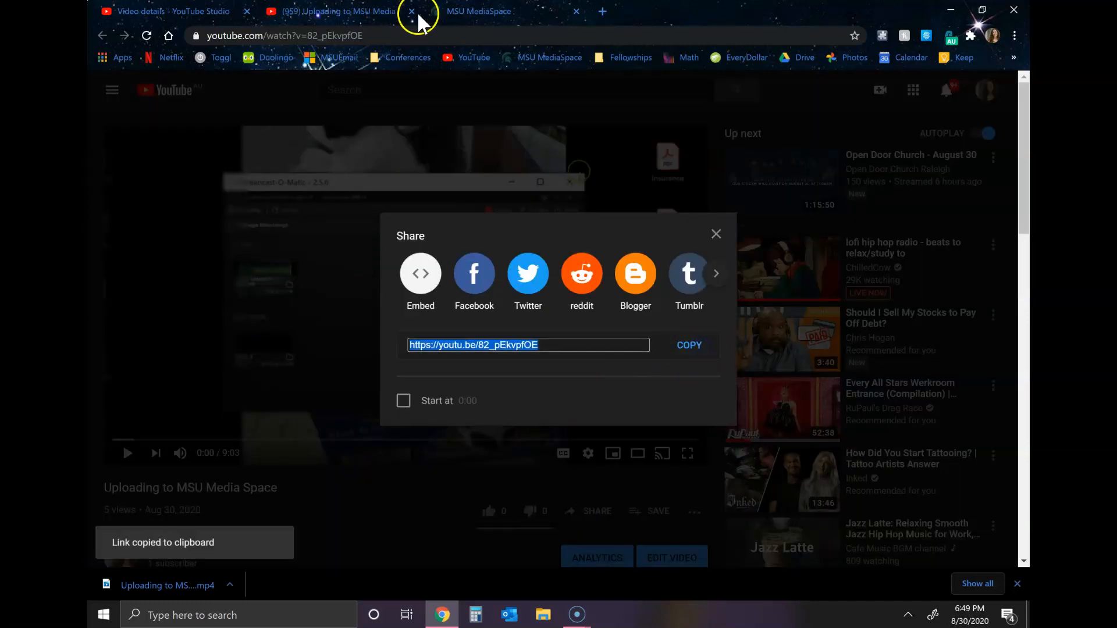
# Return to the MediaSpace upload form, add the copied YouTube link after "YouTube Link:" in the description and save the entry
pyautogui.click(425, 15)
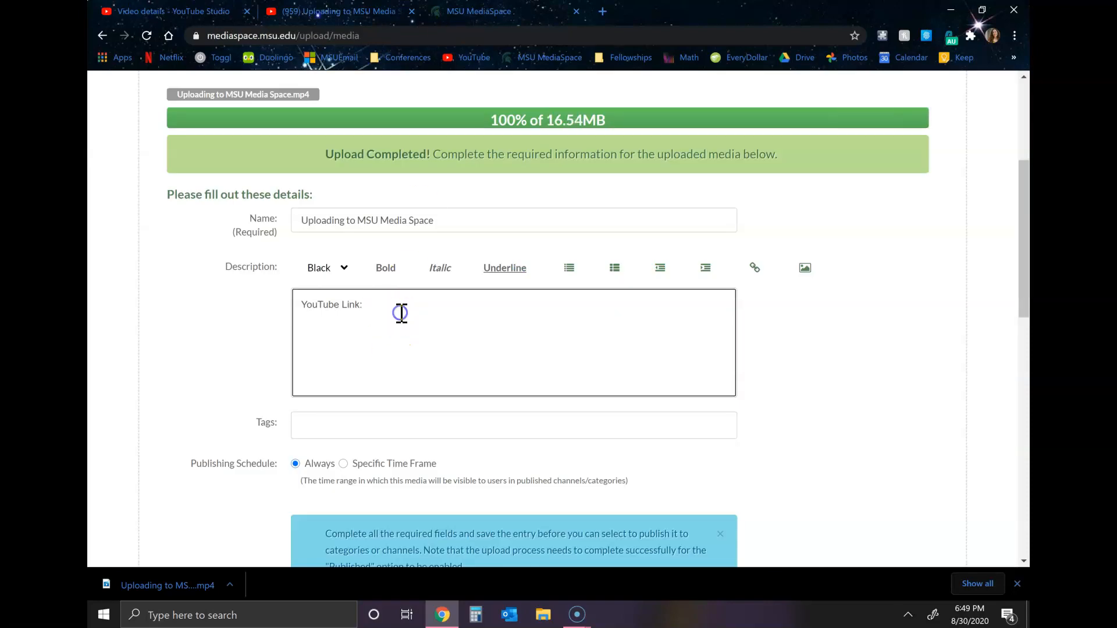
pyautogui.hotkey('ctrl', 'v')
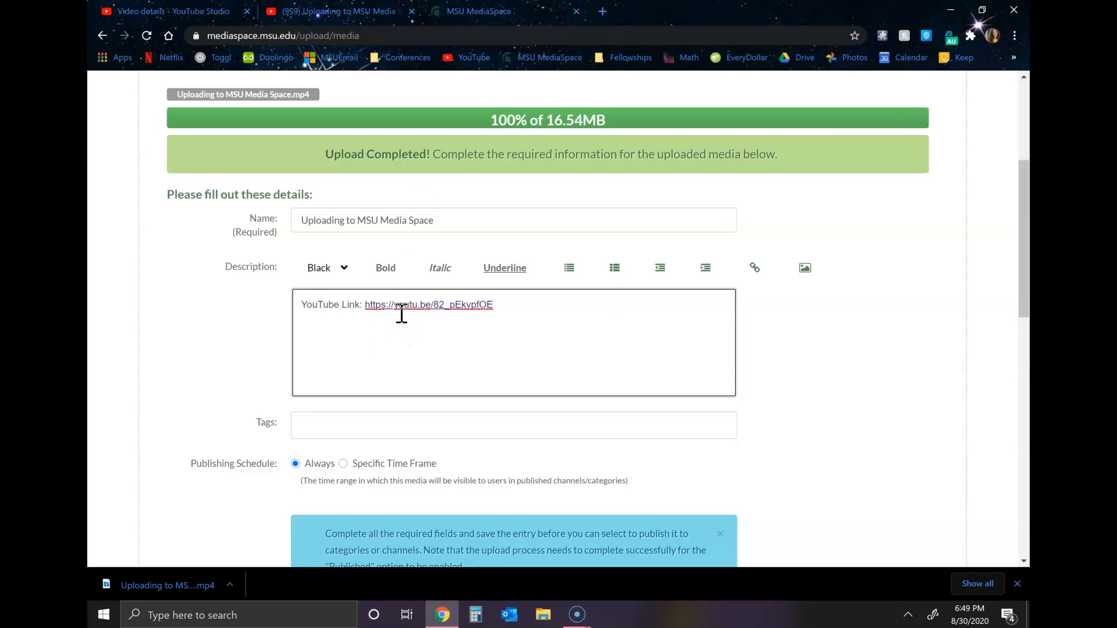
pyautogui.scroll(-1, 503, 323)
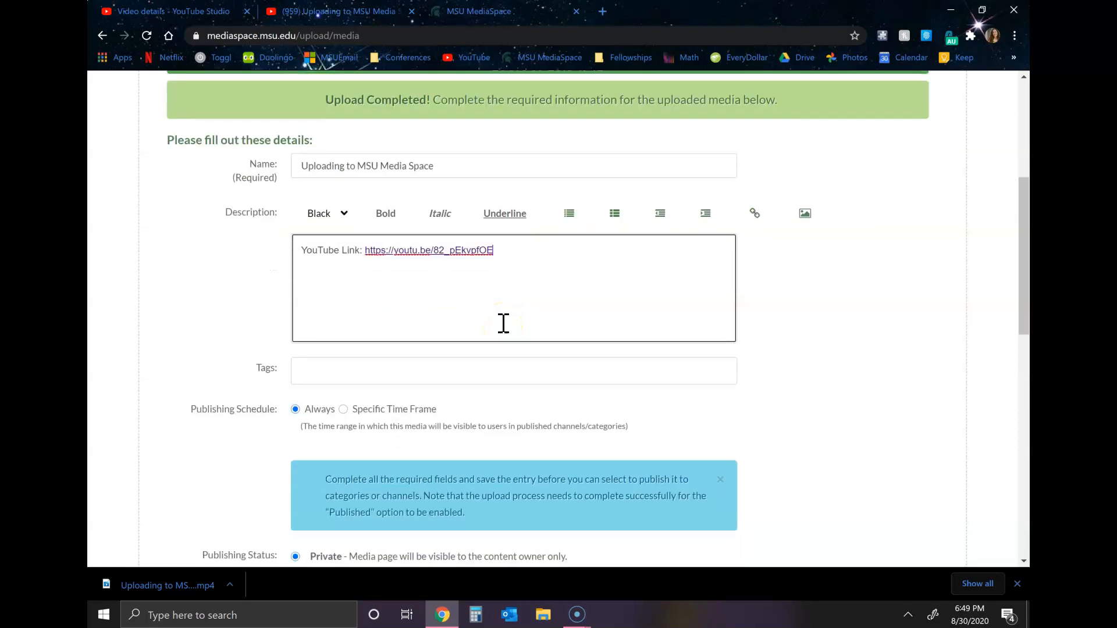
pyautogui.scroll(2, 491, 242)
pyautogui.scroll(-4, 517, 300)
pyautogui.scroll(-2, 518, 296)
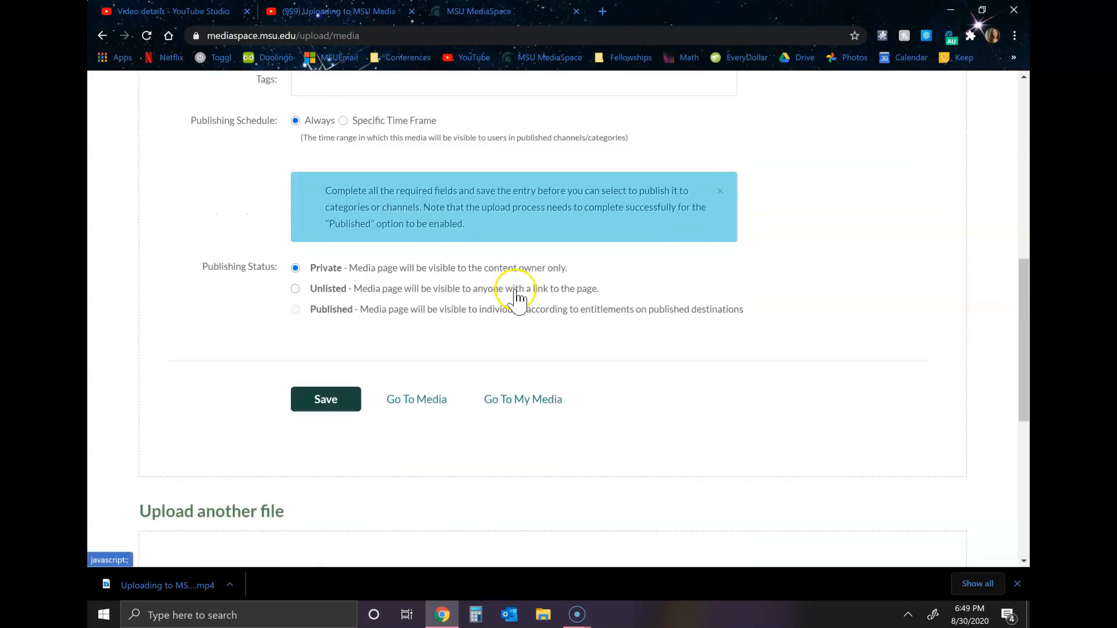
pyautogui.click(340, 406)
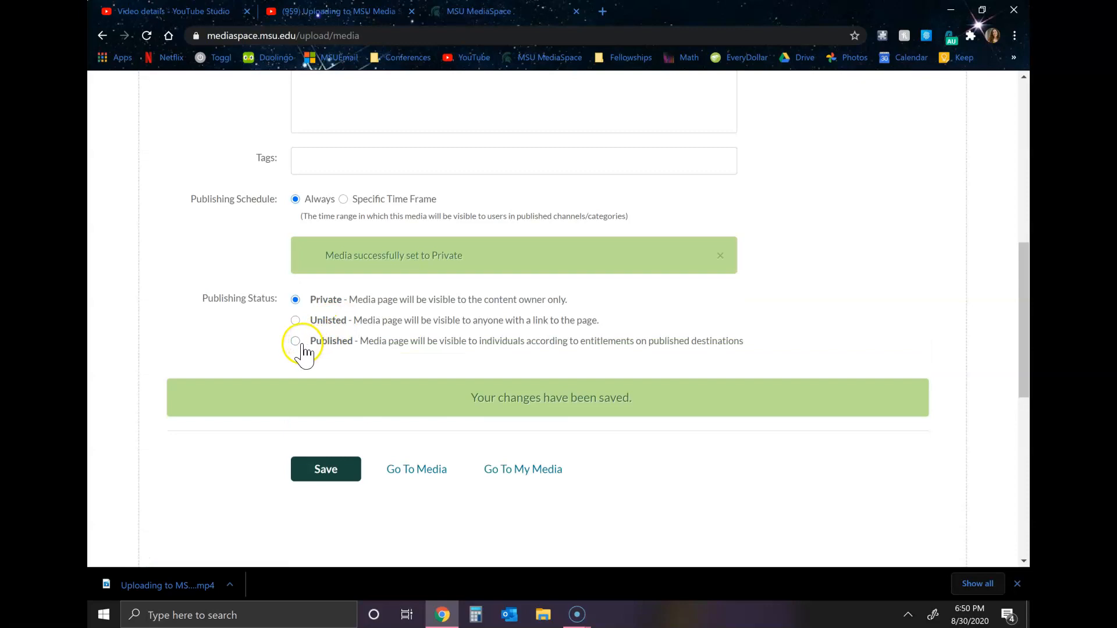
# Set the video's publishing status to Published, show the channels available for publishing and save the entry
pyautogui.click(296, 341)
pyautogui.click(470, 404)
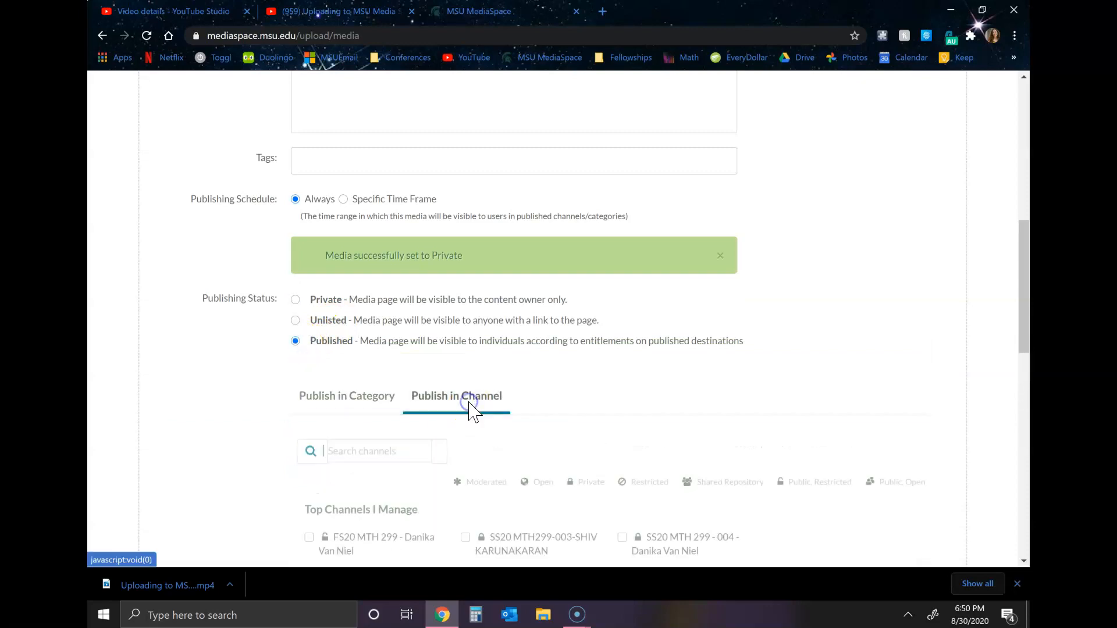
pyautogui.scroll(-2, 488, 281)
pyautogui.scroll(-1, 582, 414)
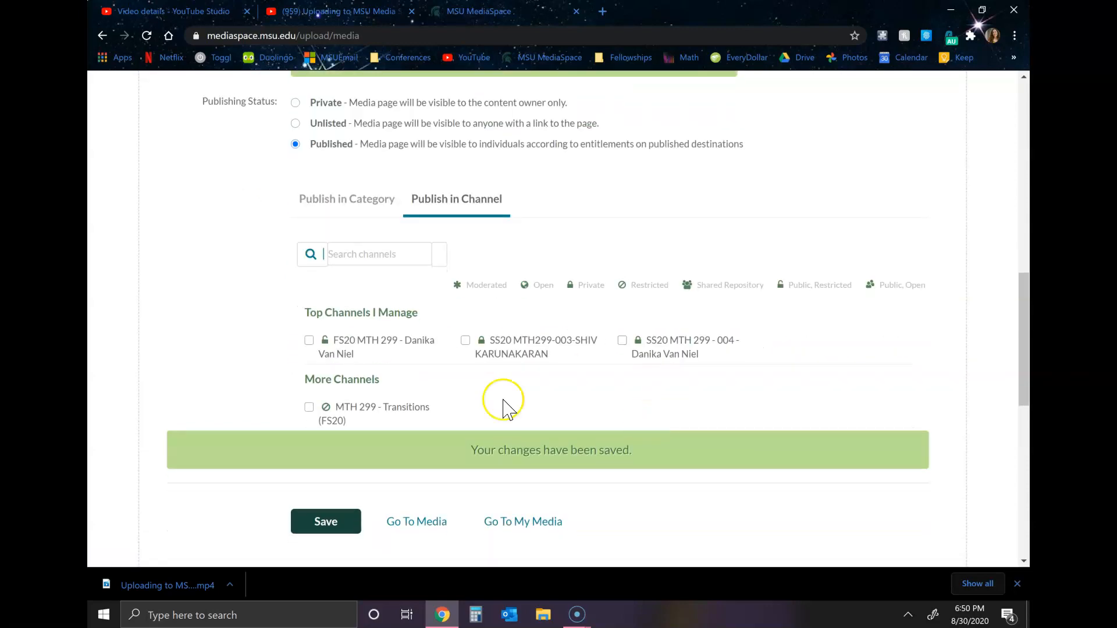
pyautogui.click(326, 523)
pyautogui.click(324, 526)
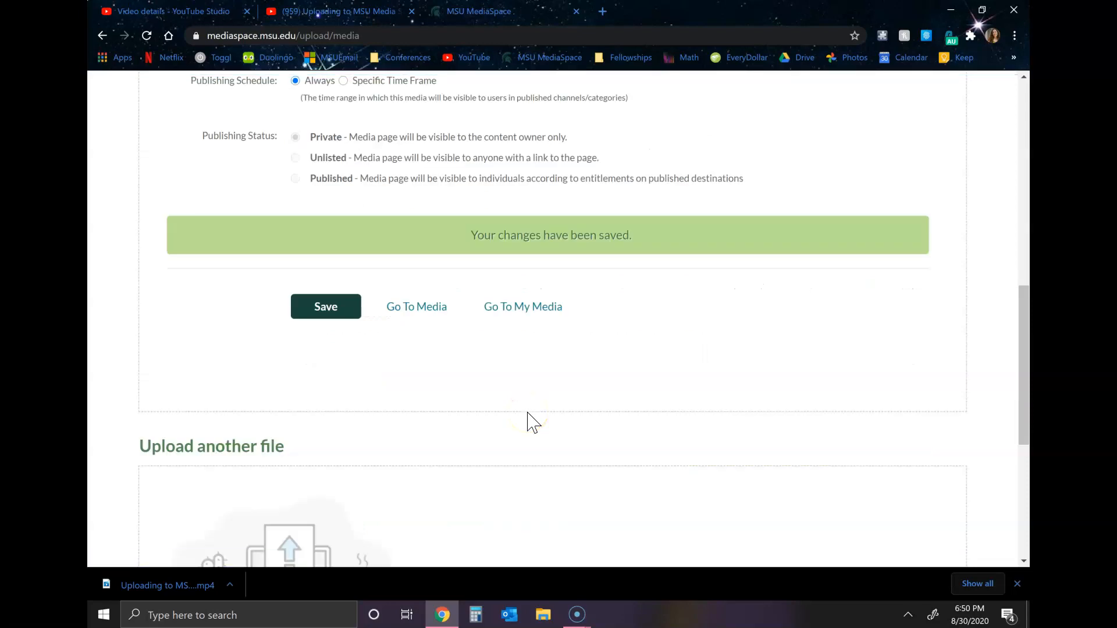
# Go to My Media and open the "Uploading to MSU Media Space" entry for editing
pyautogui.scroll(10, 590, 377)
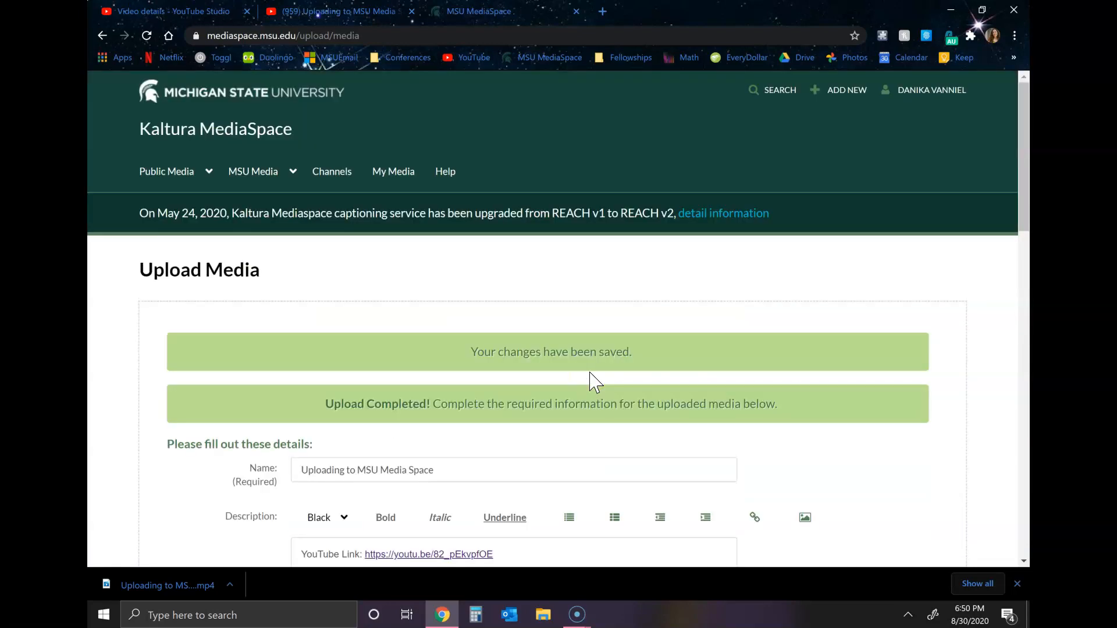
pyautogui.click(932, 91)
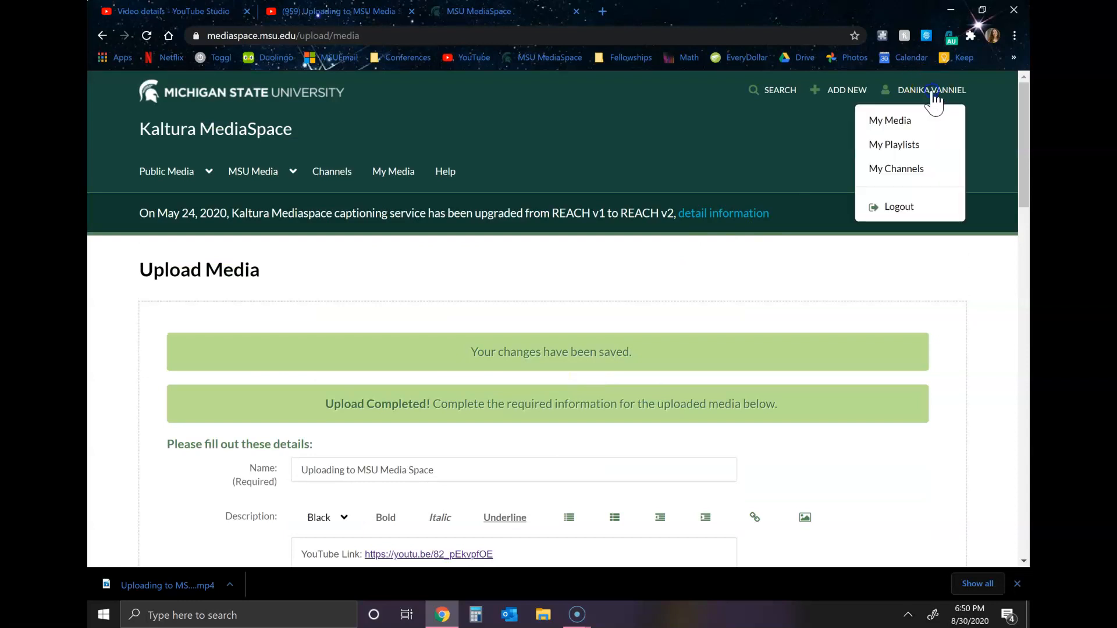
pyautogui.click(924, 122)
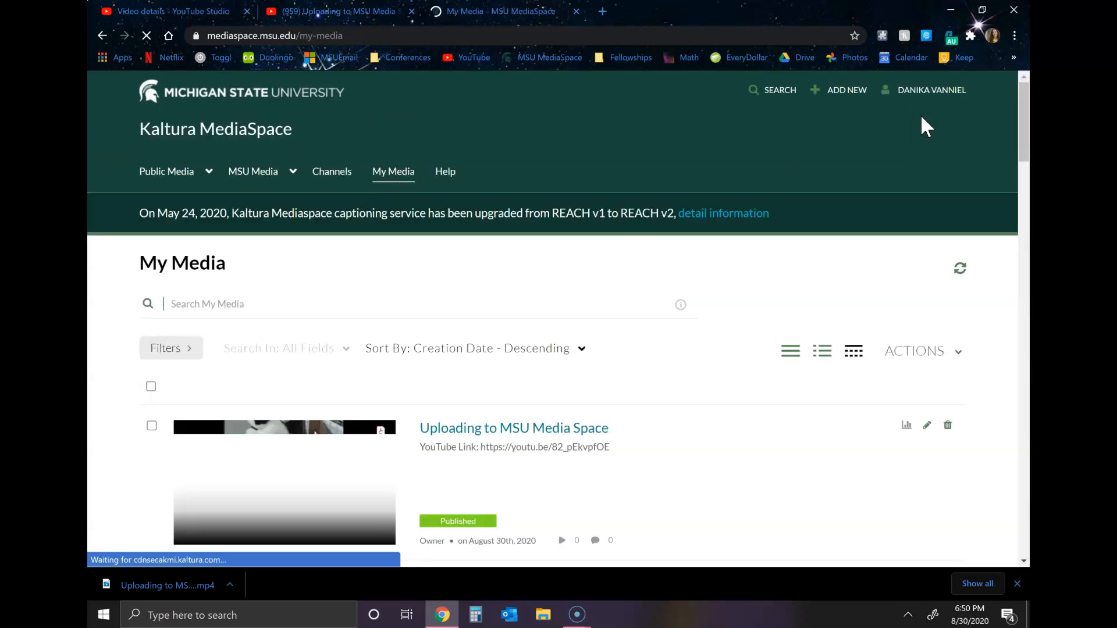
pyautogui.scroll(-1, 814, 401)
pyautogui.scroll(-2, 813, 401)
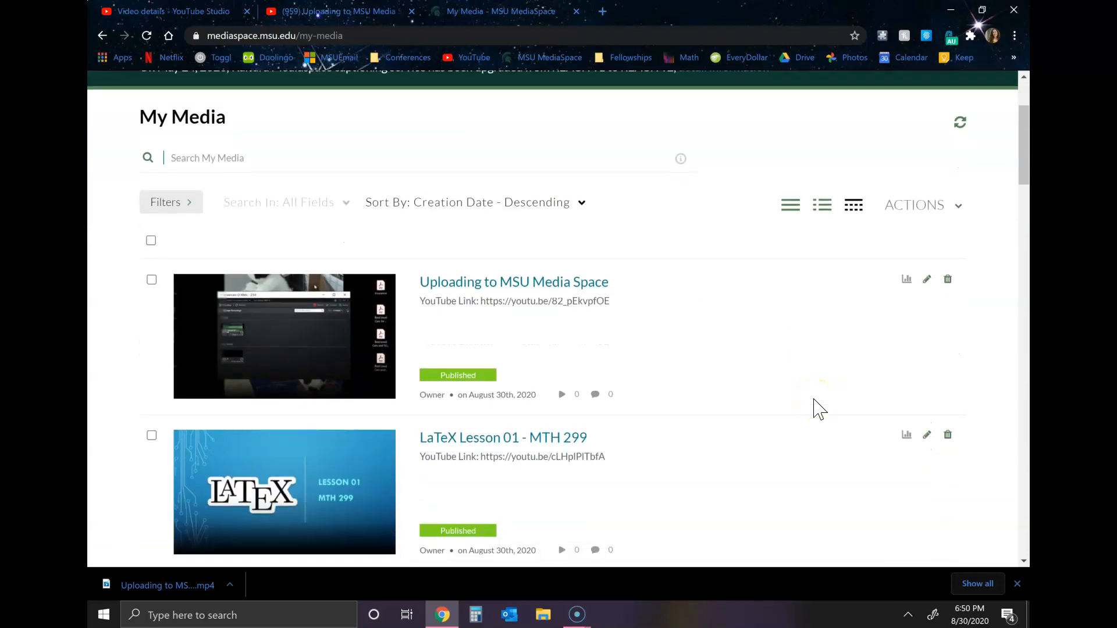
pyautogui.click(927, 280)
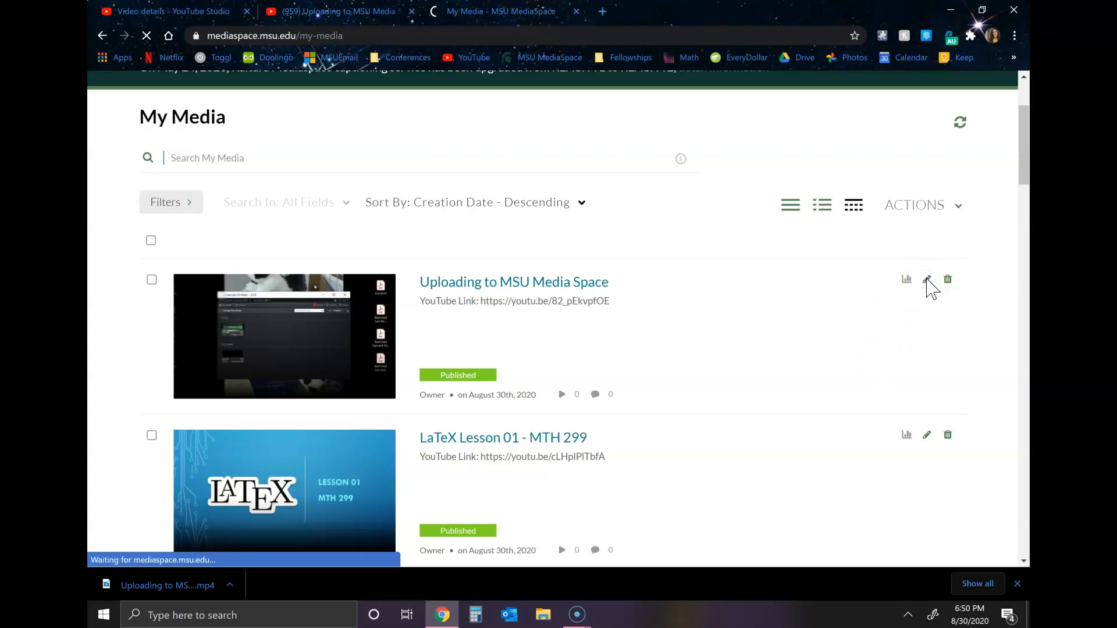
# Return to YouTube Studio and download the video's English (Automatic) subtitles in .srt format
pyautogui.hotkey('ctrl', 'Tab')
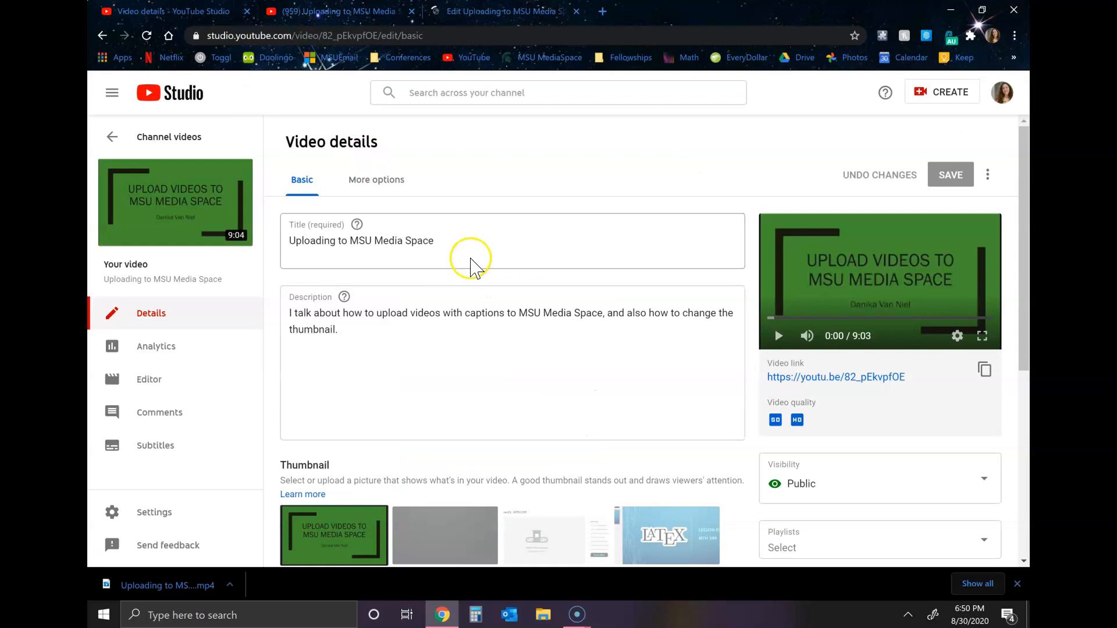
pyautogui.click(158, 446)
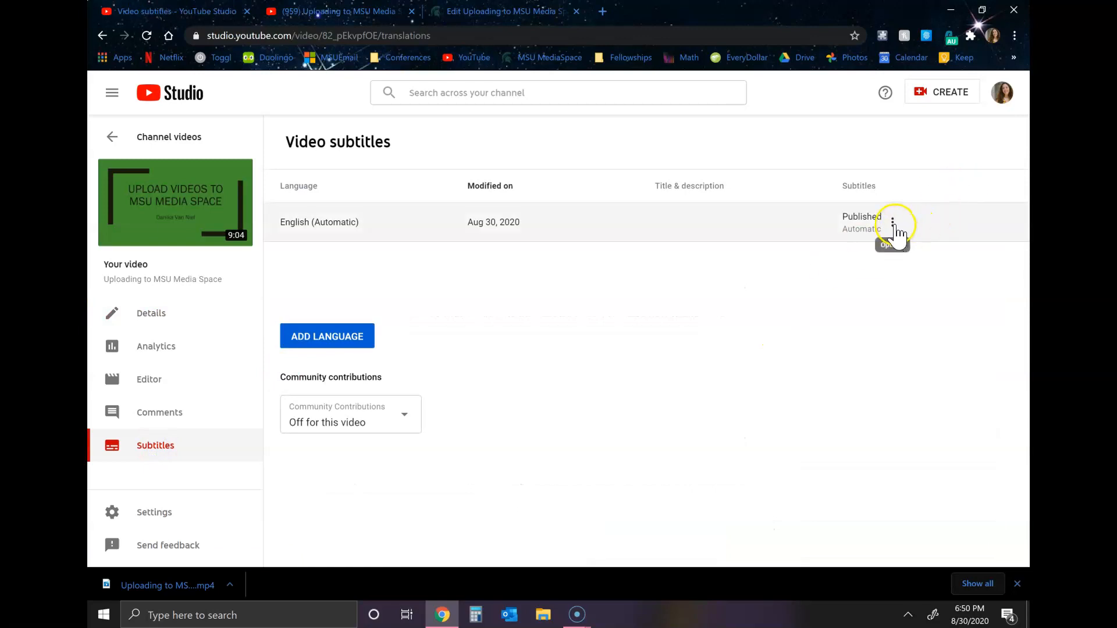
pyautogui.click(891, 220)
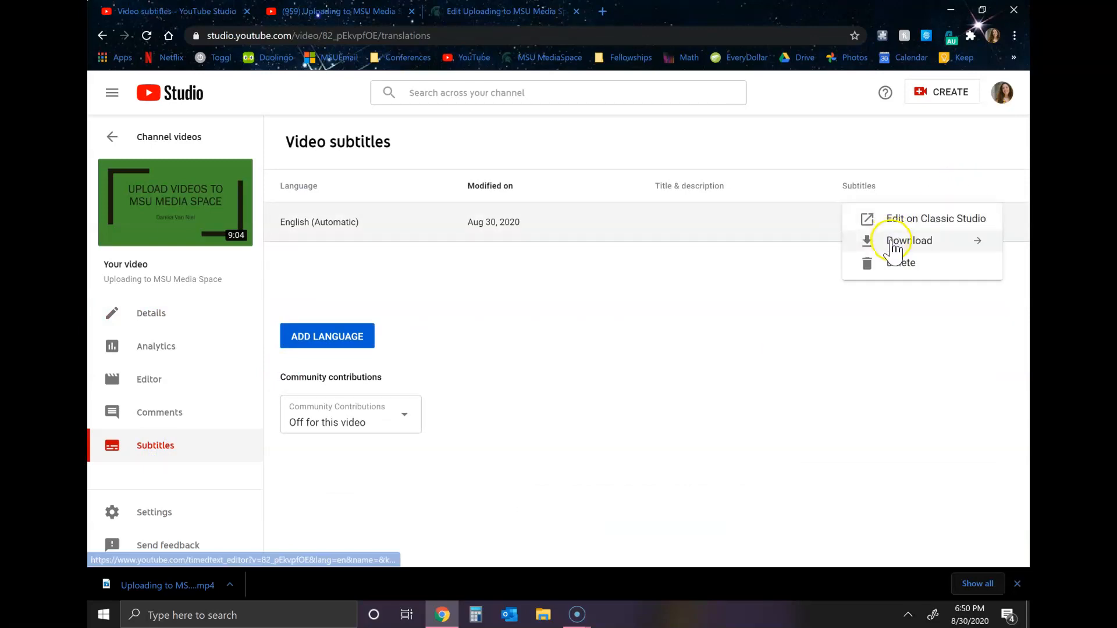
pyautogui.click(892, 244)
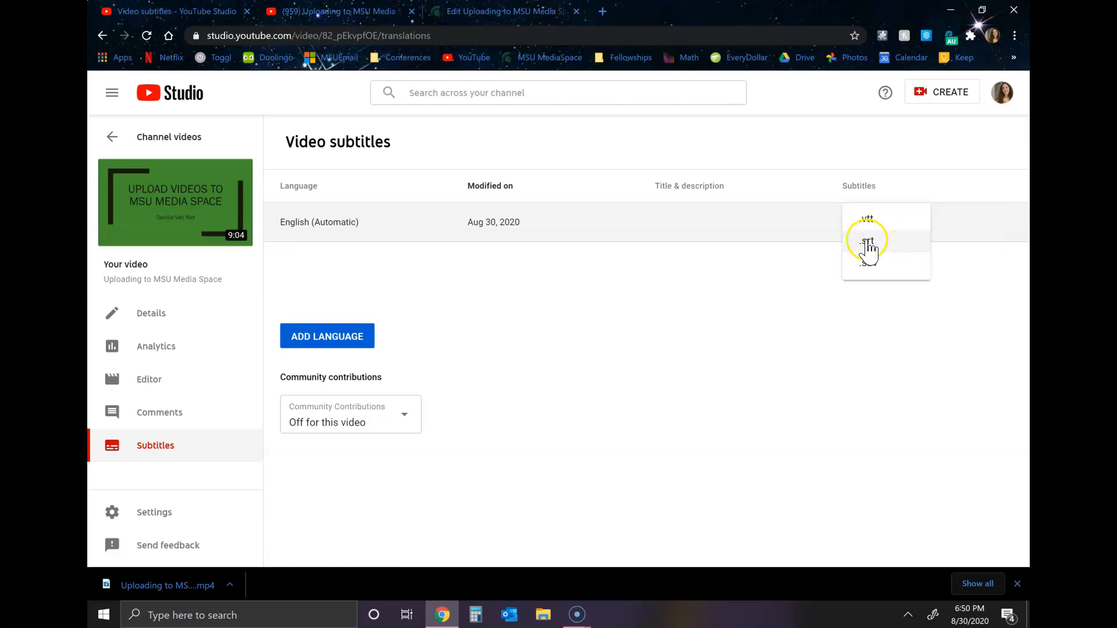
pyautogui.click(867, 242)
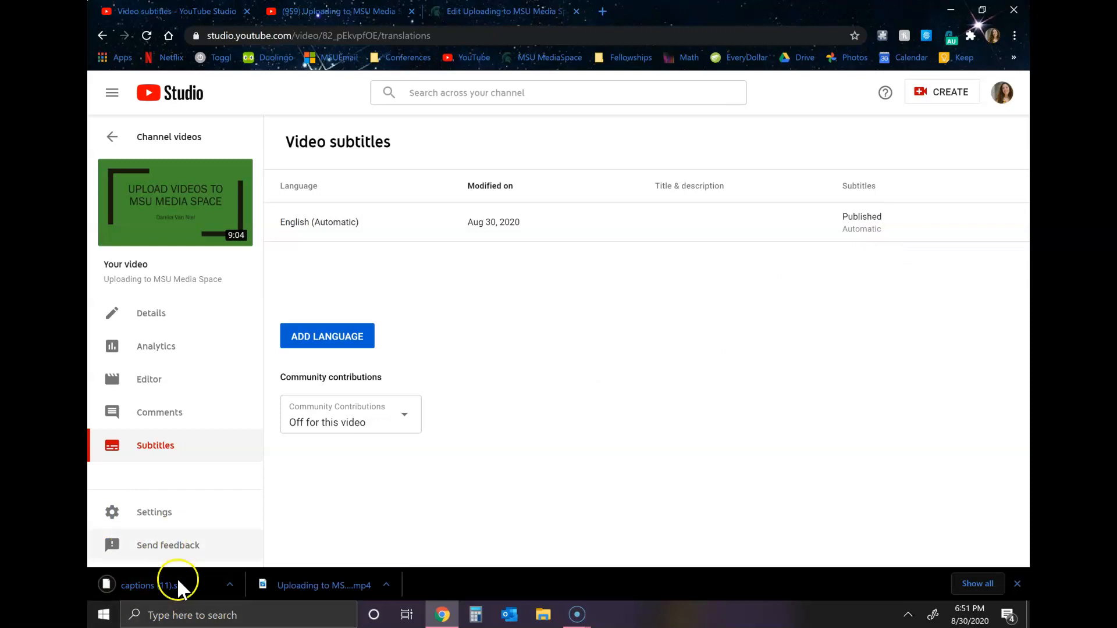
# Return to the MediaSpace edit page and start a captions file upload for the video
pyautogui.click(500, 11)
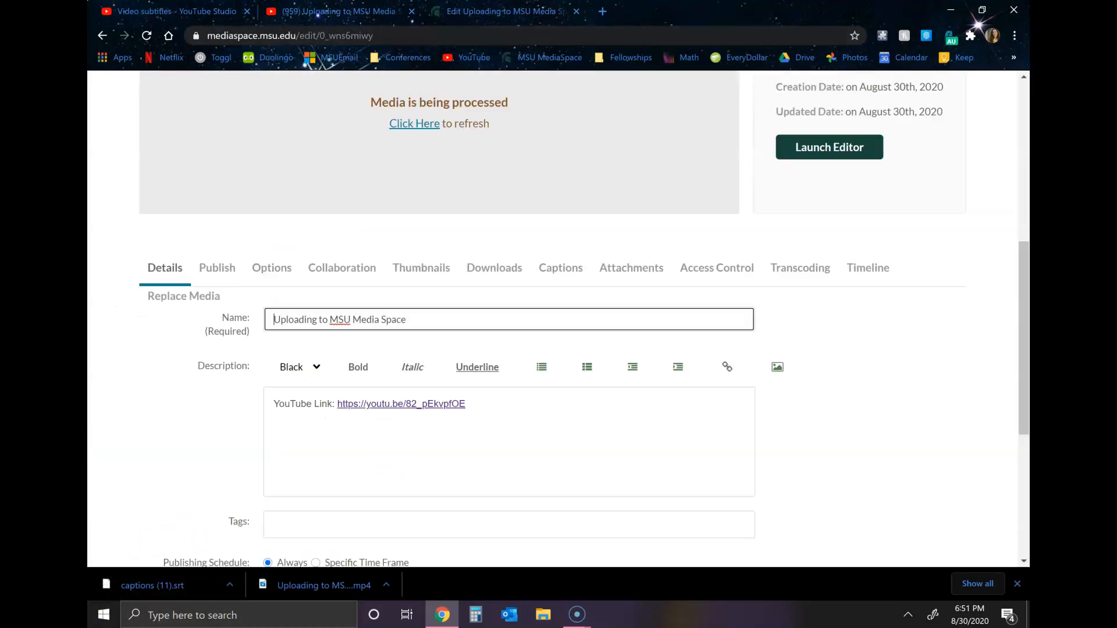
pyautogui.scroll(4, 532, 279)
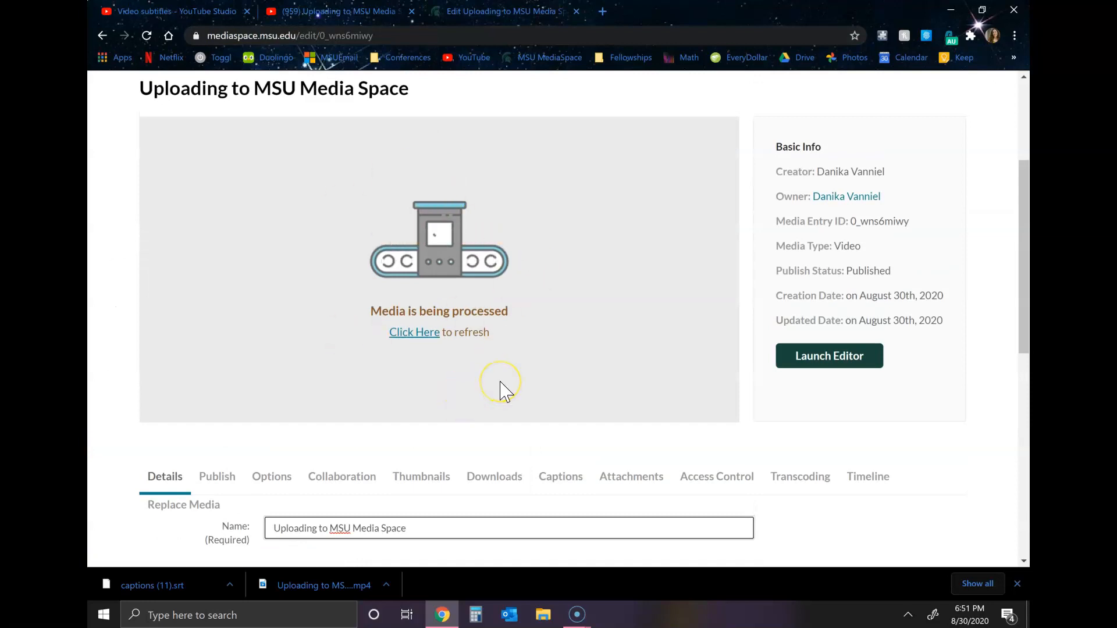
pyautogui.scroll(-1, 500, 391)
pyautogui.click(561, 427)
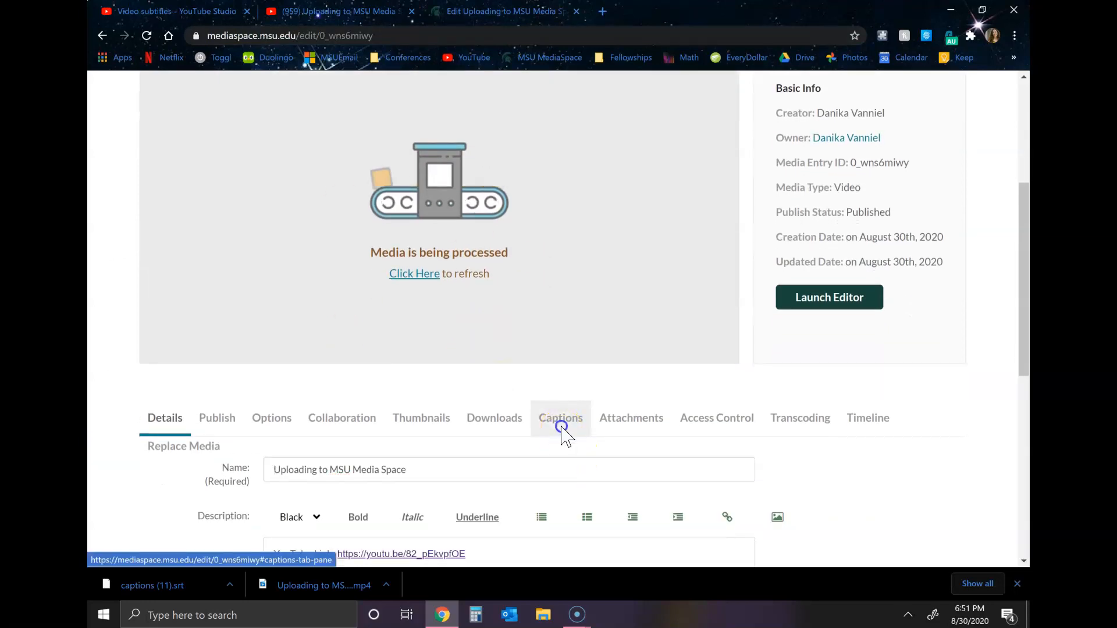
pyautogui.scroll(-2, 610, 481)
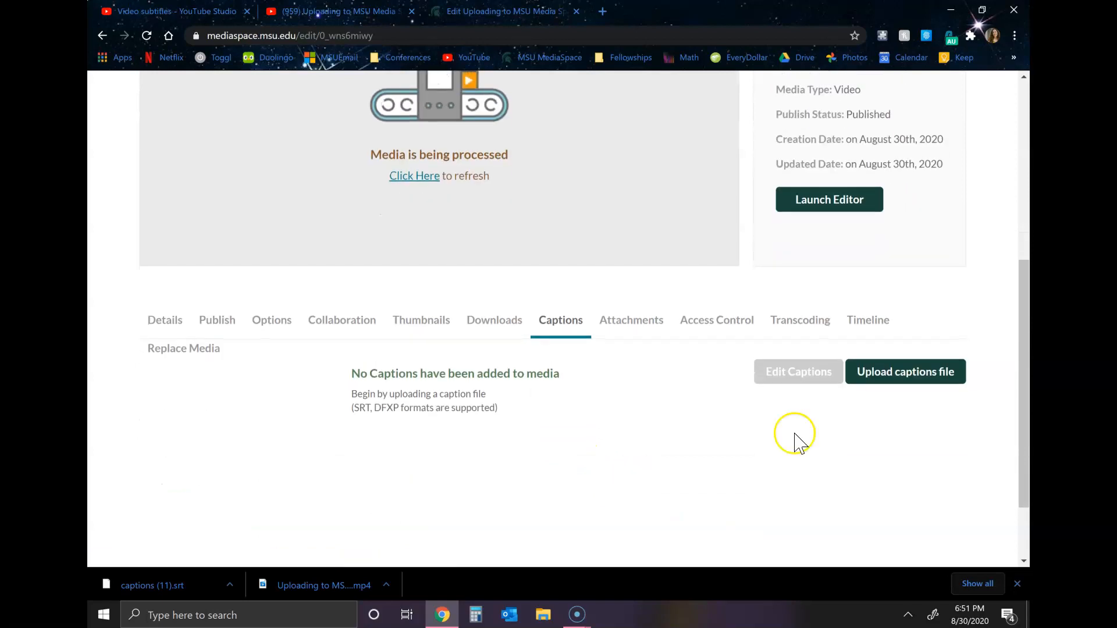
pyautogui.click(915, 377)
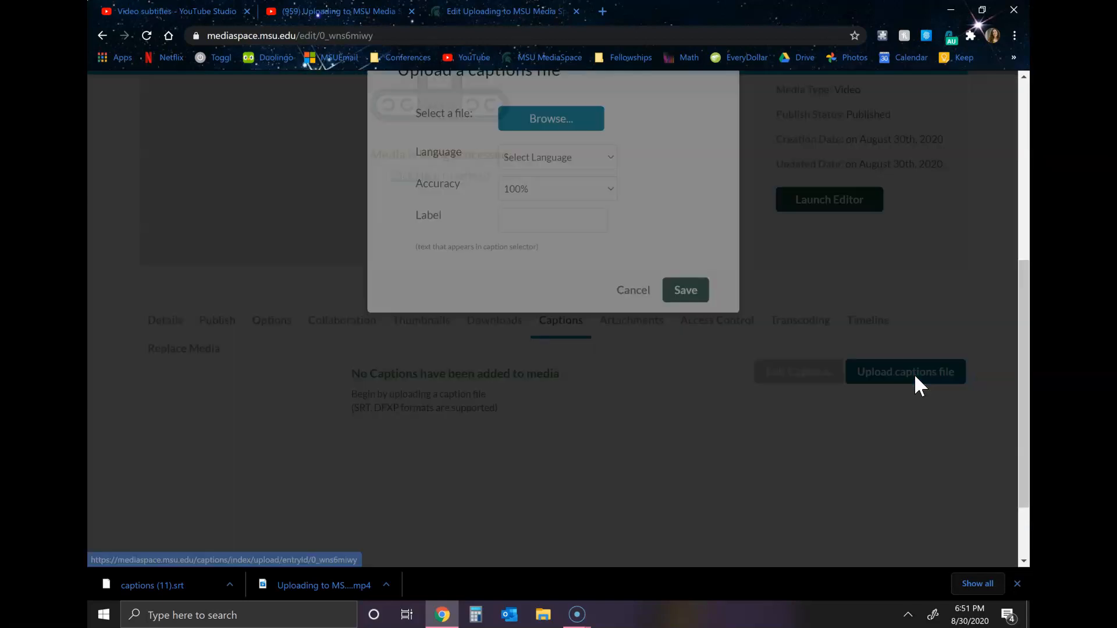
# Upload the downloaded SRT captions file, set its language to English and save it
pyautogui.click(545, 195)
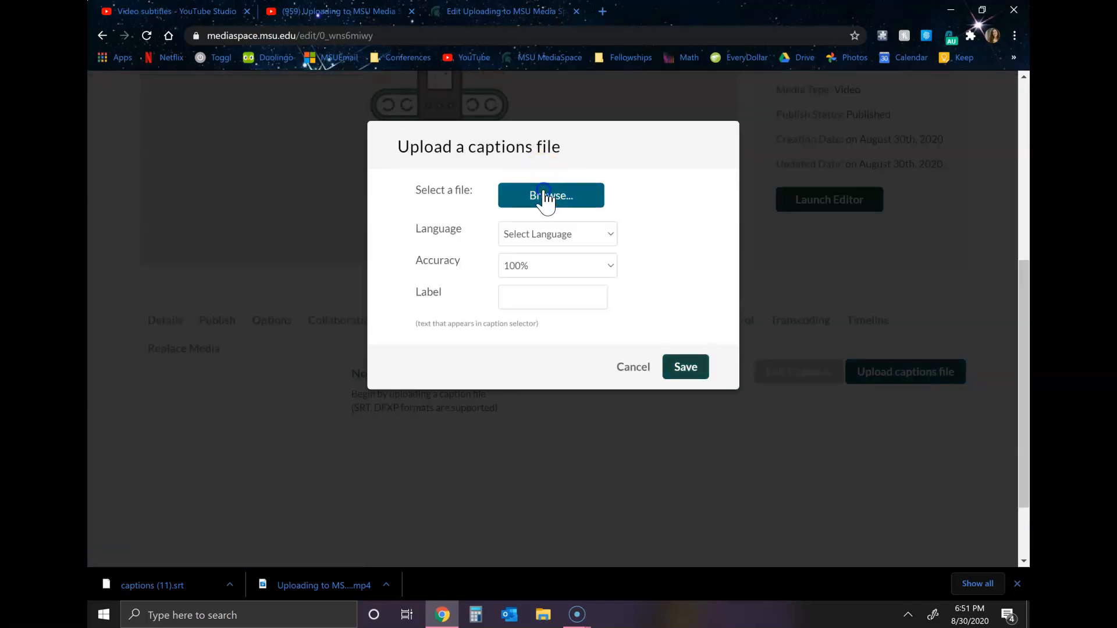
pyautogui.click(361, 113)
pyautogui.click(410, 288)
pyautogui.click(566, 236)
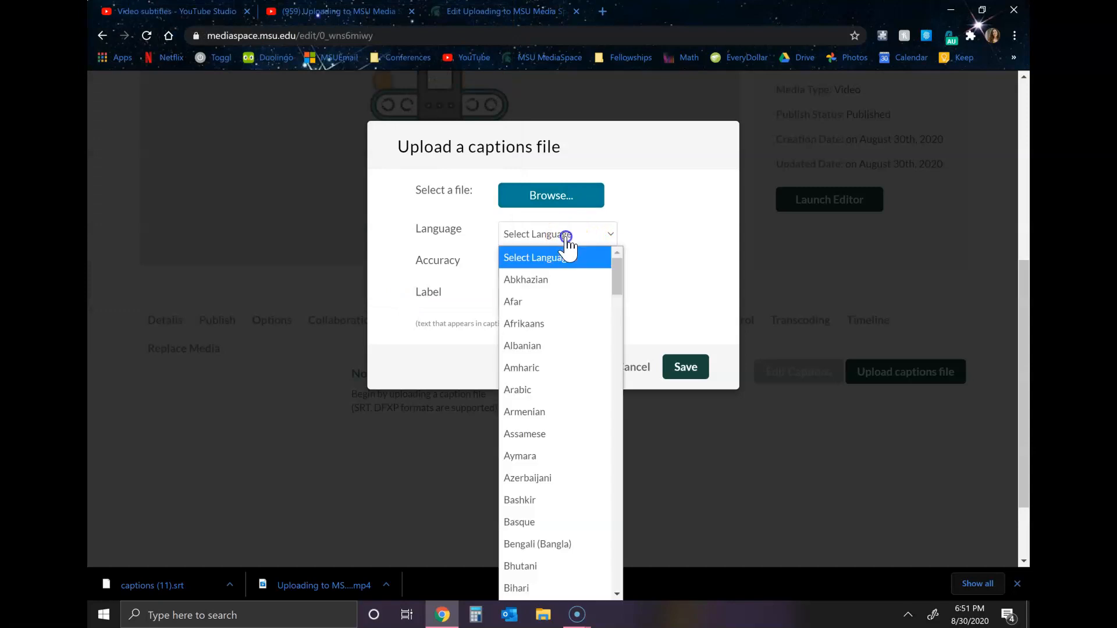
pyautogui.scroll(-6, 556, 499)
pyautogui.scroll(-1, 556, 498)
pyautogui.click(539, 488)
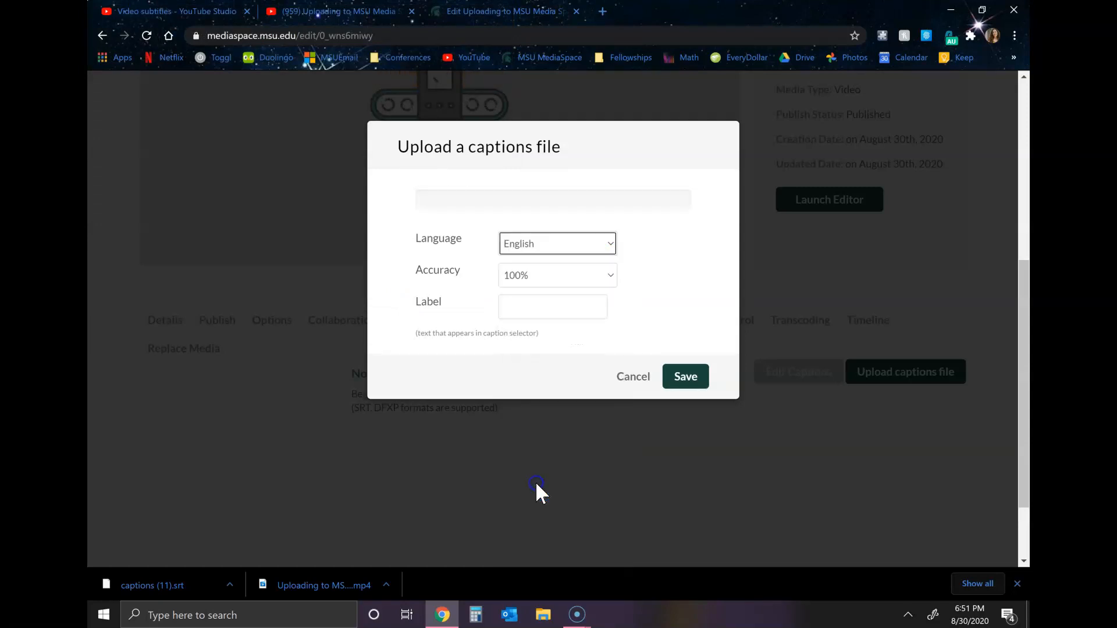
pyautogui.press('XF86MonBrightnessUp')
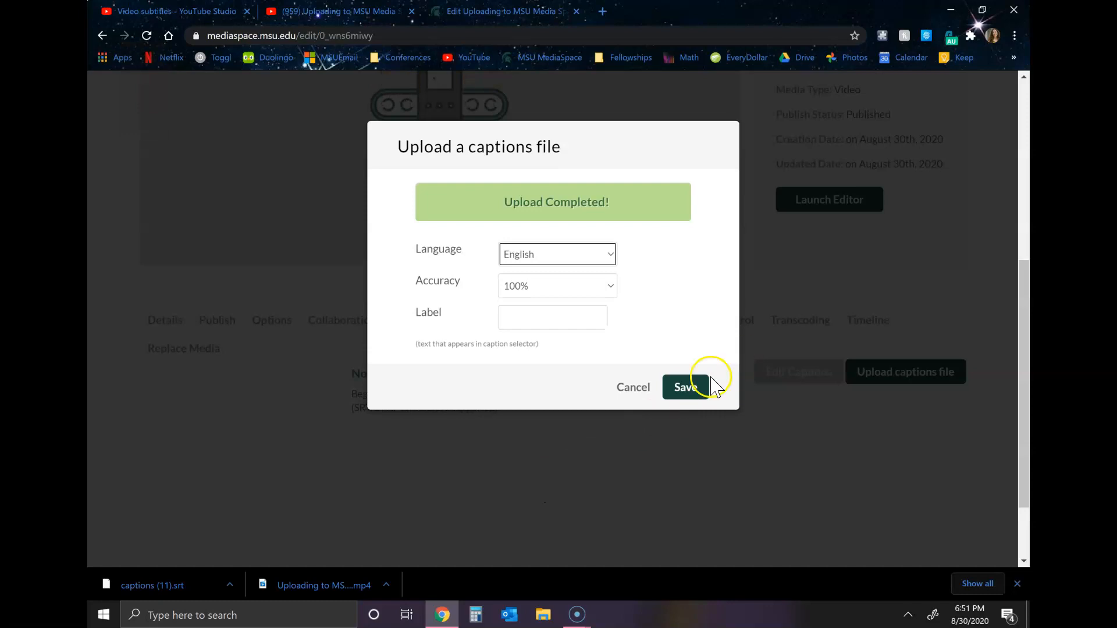
pyautogui.click(686, 386)
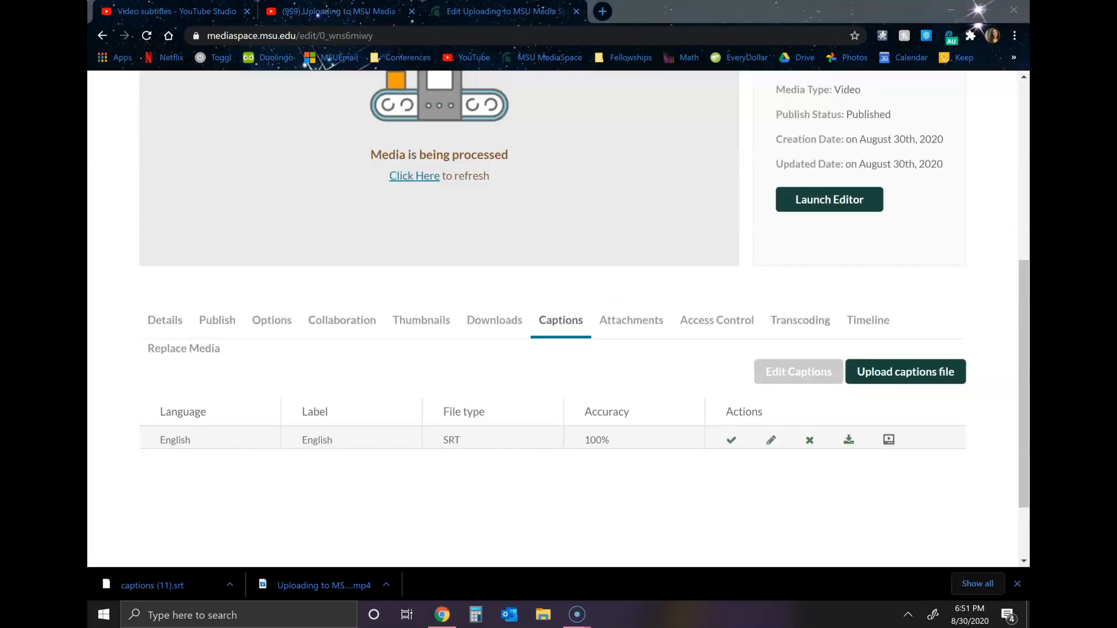
# Open the video's thumbnail settings and browse the 299 folder in File Explorer for a thumbnail image
pyautogui.click(421, 320)
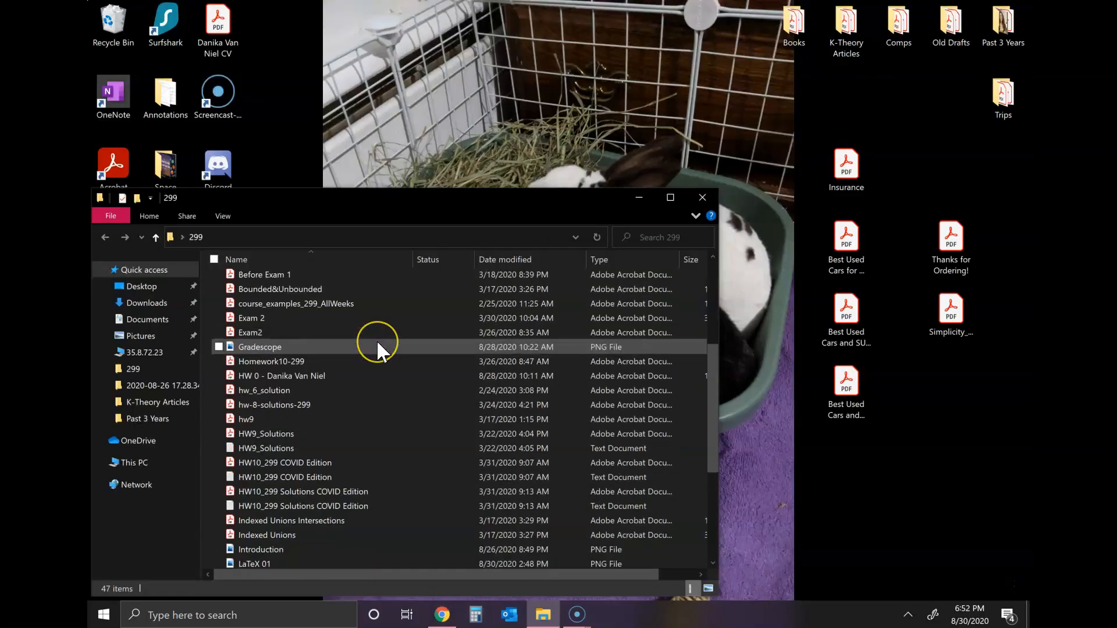
pyautogui.scroll(-1, 376, 340)
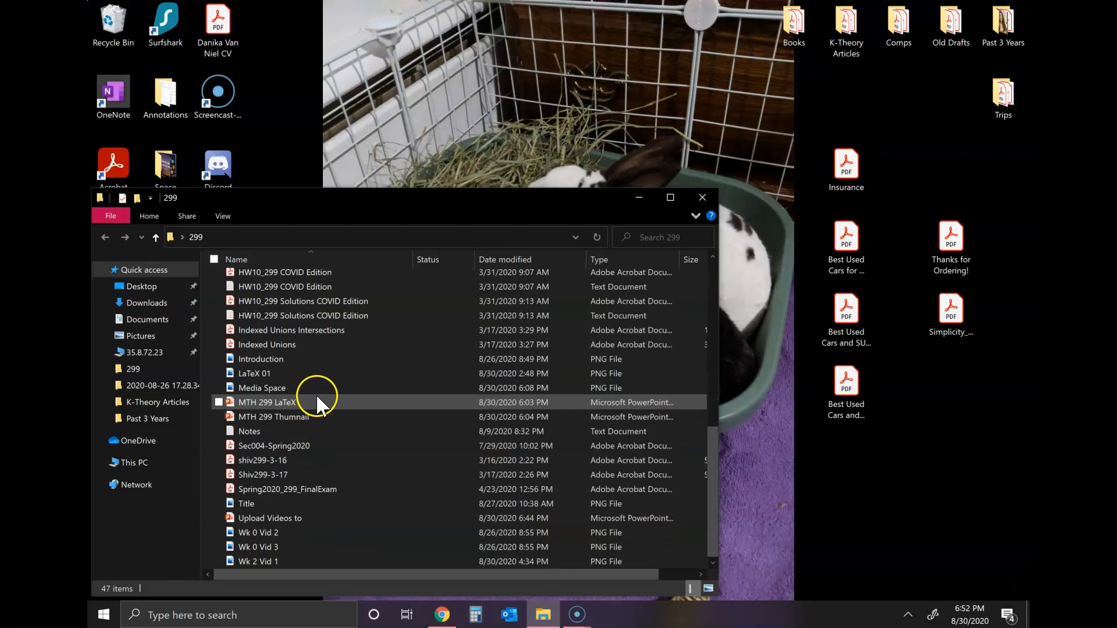